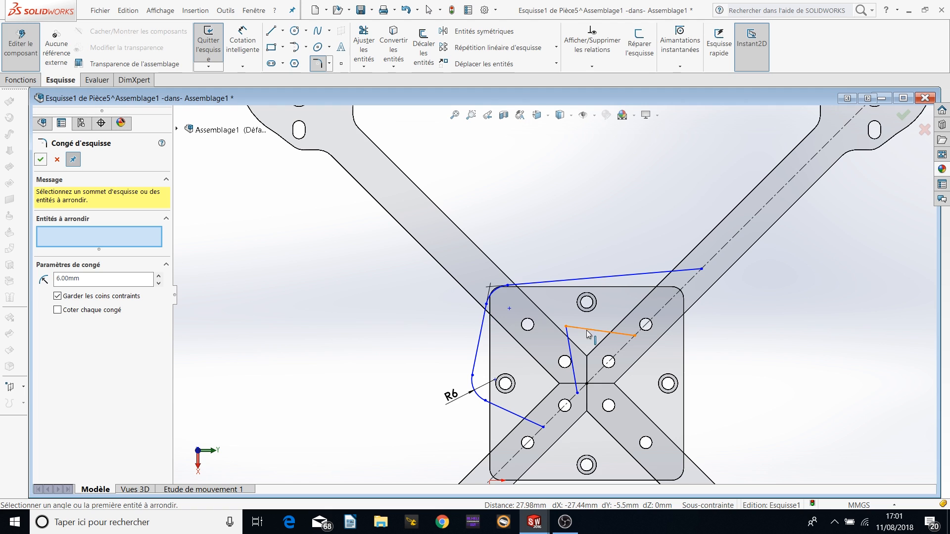
# Round the inner outline's open corner with a 2 mm fillet and mirror the sketched outlines and holes about the diagonal centreline.
pyautogui.click(567, 330)
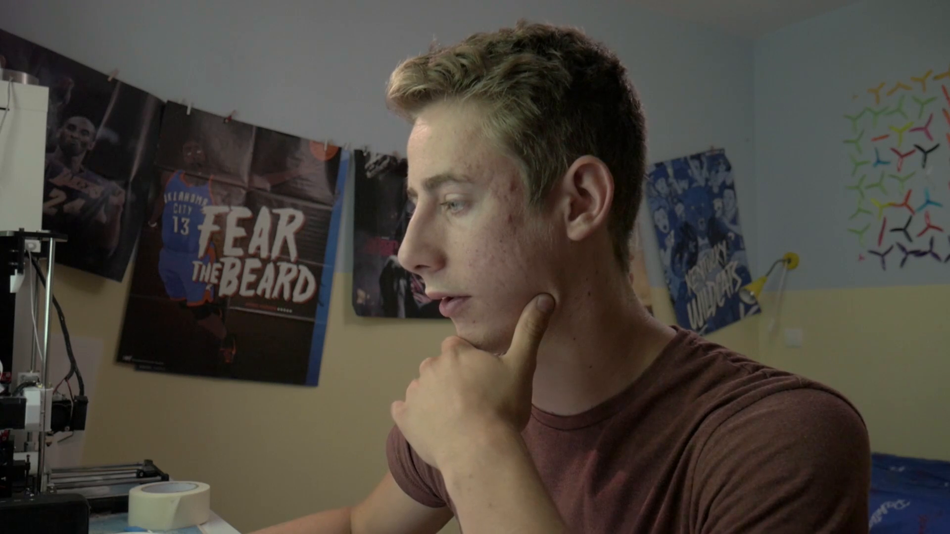
pyautogui.moveTo(363, 198); pyautogui.dragTo(620, 288)
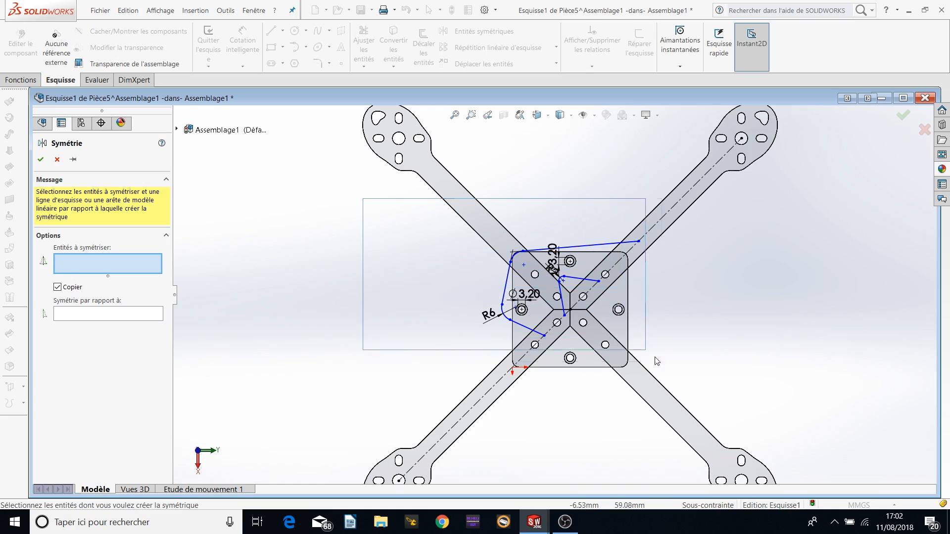
pyautogui.moveTo(657, 361); pyautogui.dragTo(666, 361)
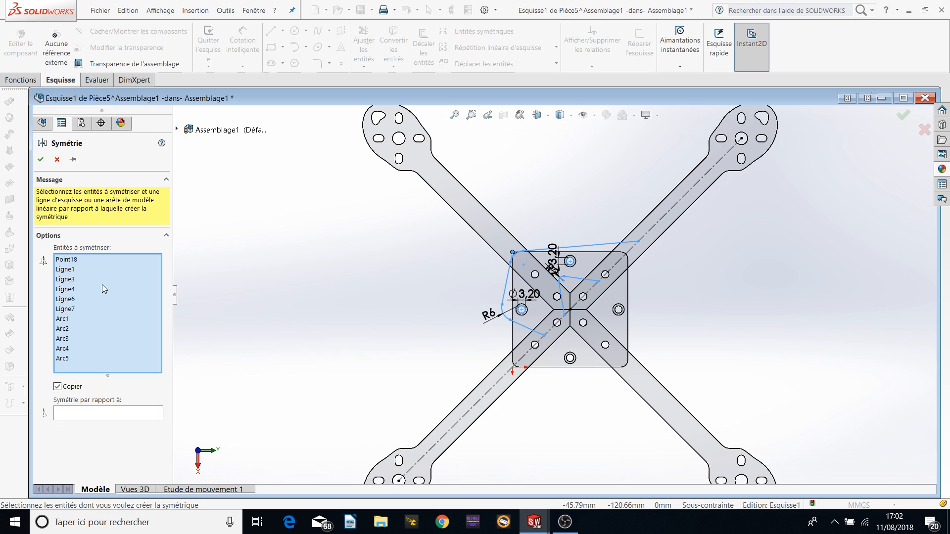
pyautogui.click(99, 415)
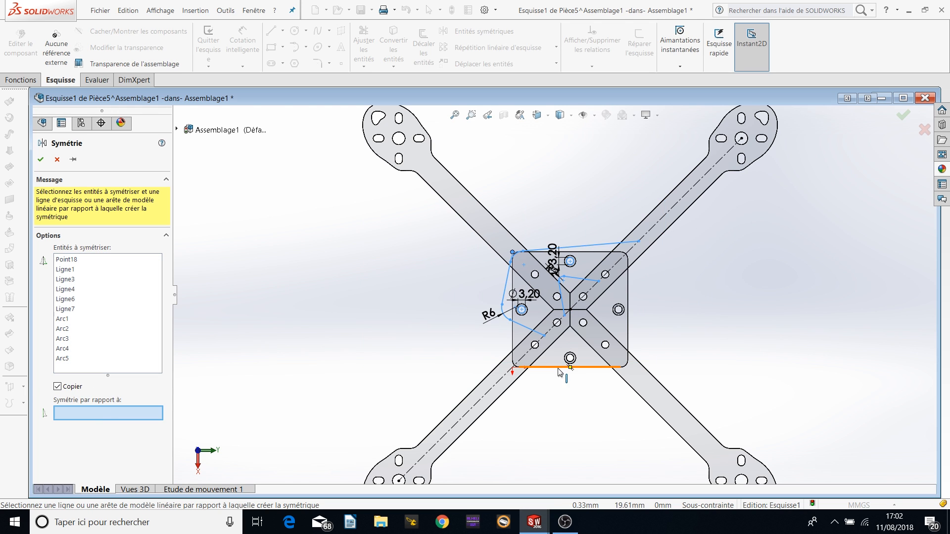
pyautogui.click(505, 375)
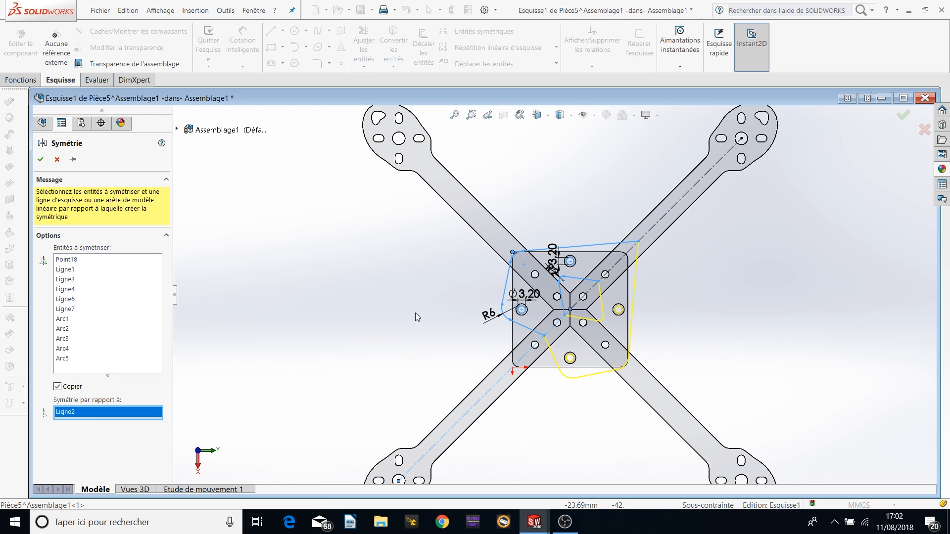
pyautogui.click(41, 160)
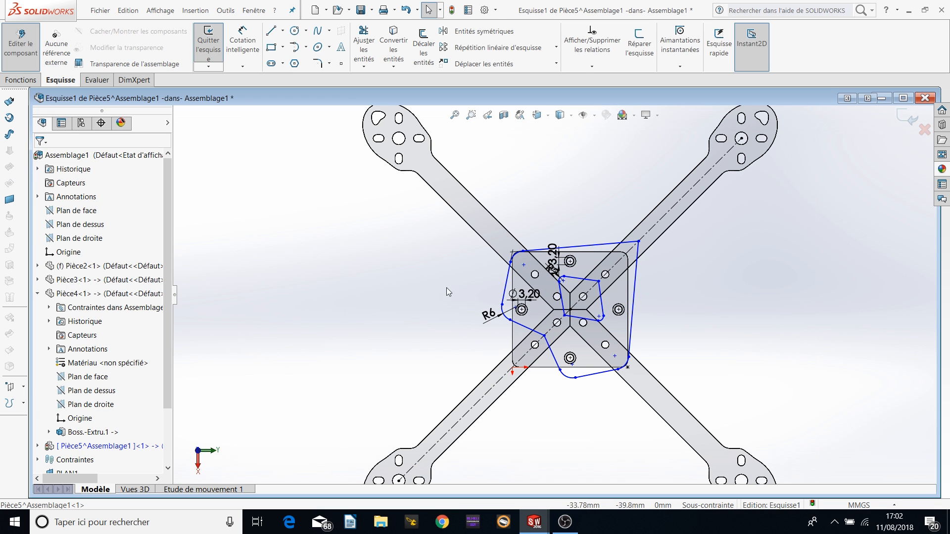
# Add 10 mm sketch fillets to the outer outline's two corners lying on the diagonal centreline.
pyautogui.scroll(-2, 634, 242)
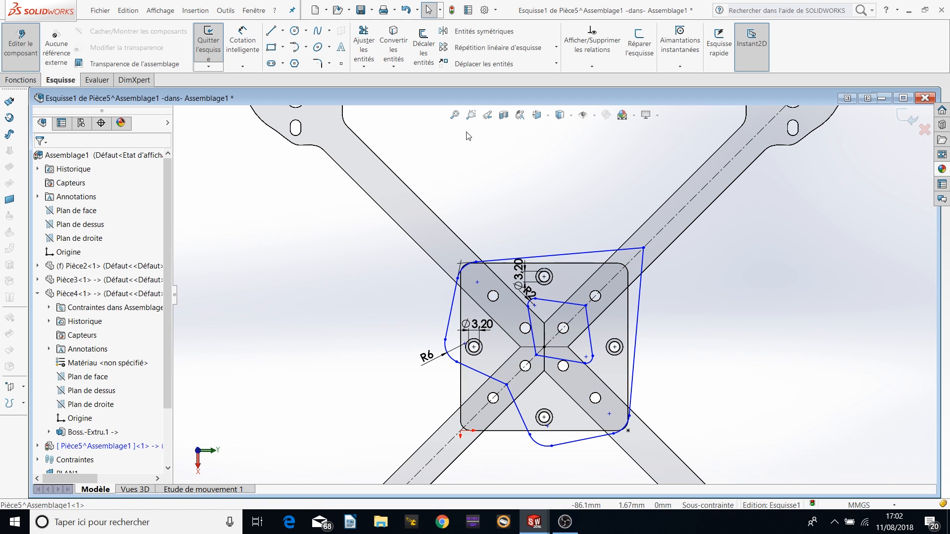
pyautogui.click(317, 63)
pyautogui.scroll(-3, 483, 396)
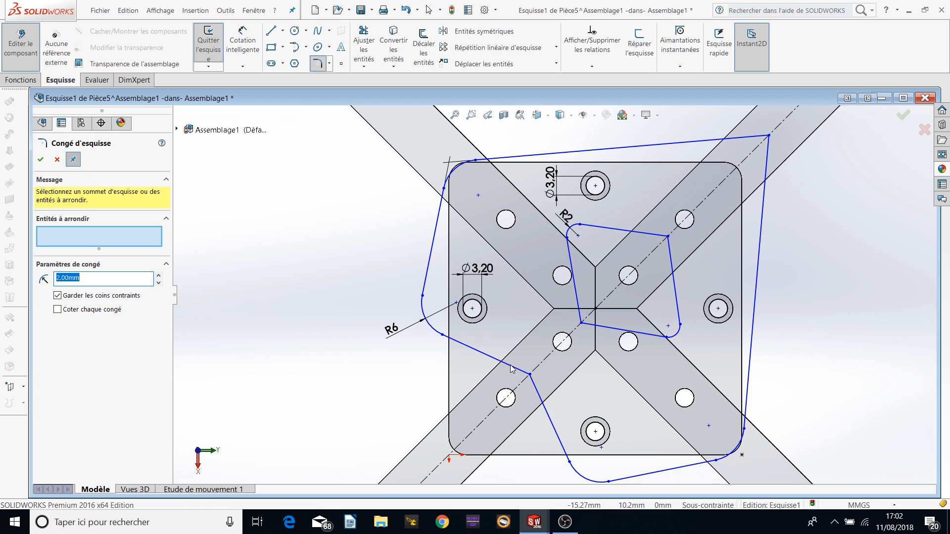
pyautogui.click(529, 376)
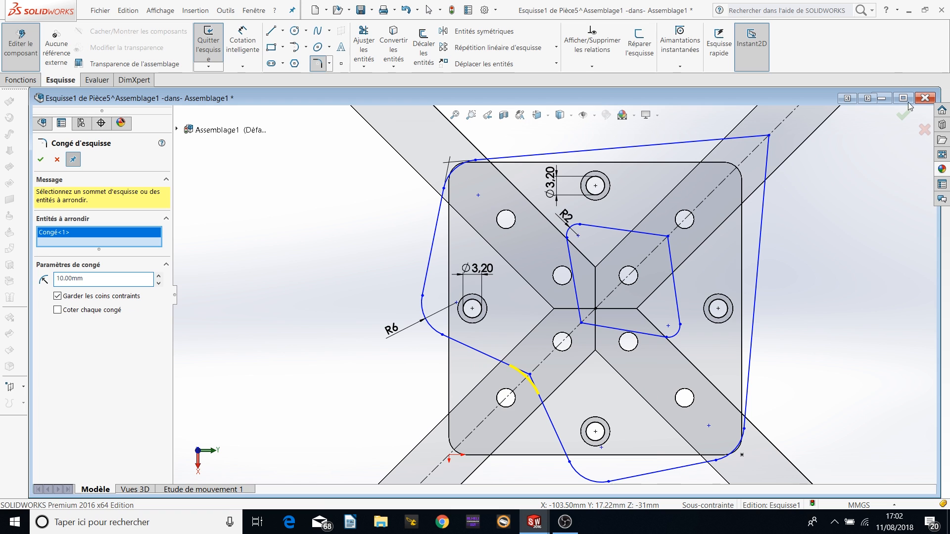
pyautogui.click(768, 136)
pyautogui.scroll(3, 673, 298)
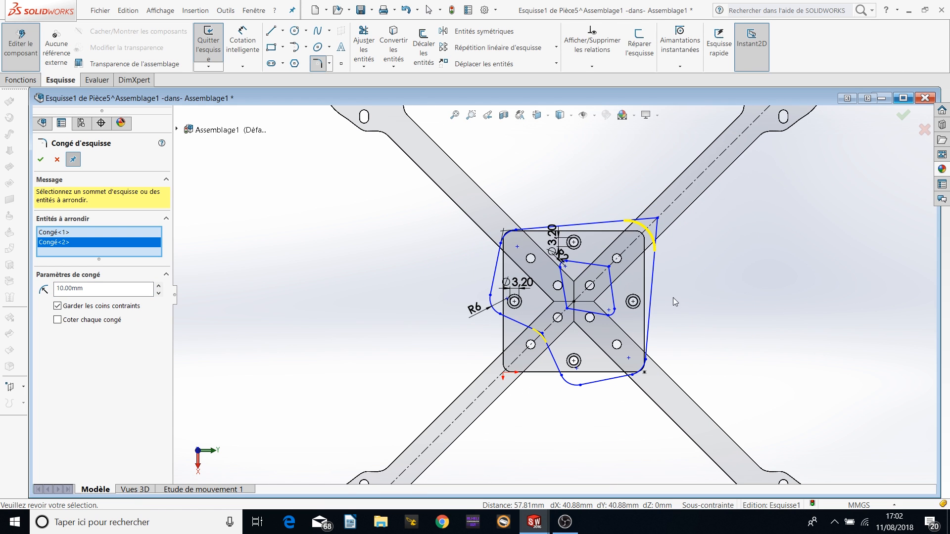
pyautogui.click(41, 159)
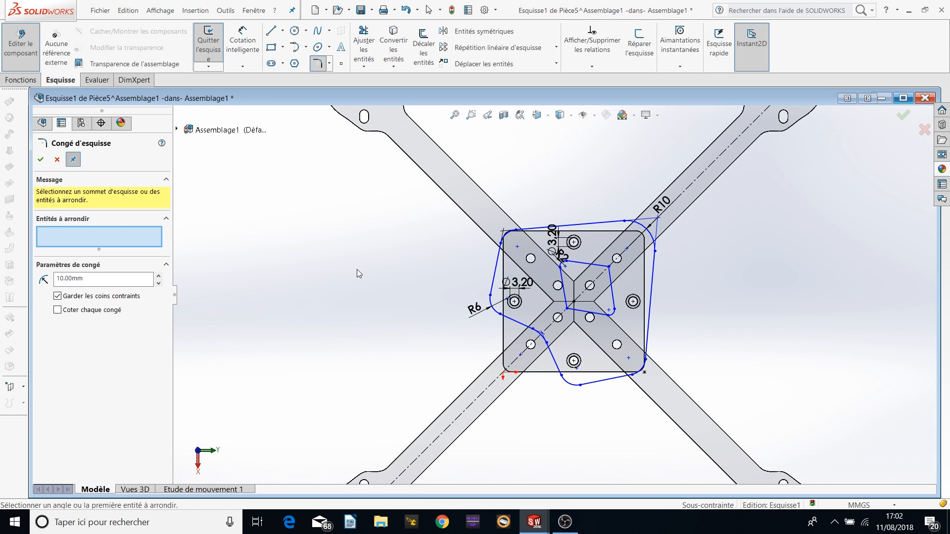
pyautogui.click(41, 160)
# Extrude the top plate sketch 2 mm and finish editing the part to return to the assembly.
pyautogui.scroll(3, 476, 329)
pyautogui.scroll(-1, 553, 310)
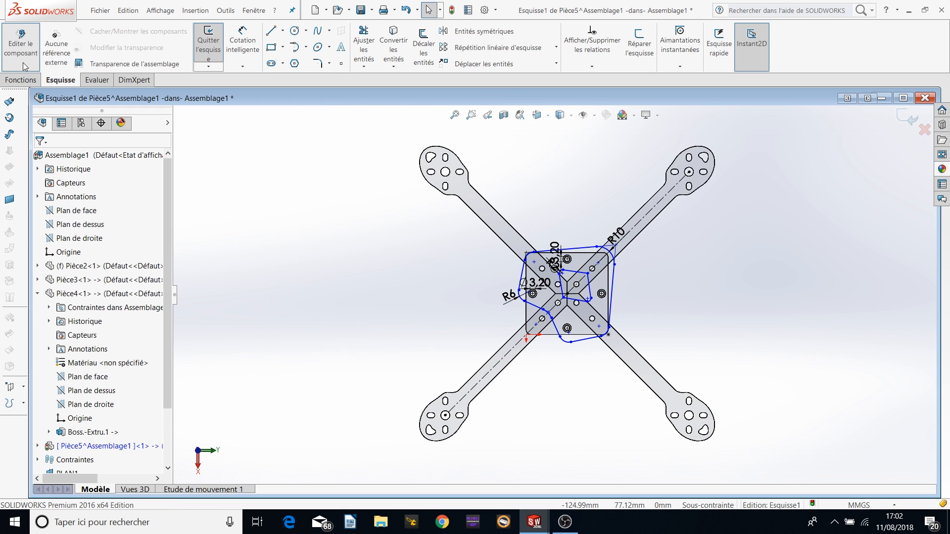
pyautogui.click(20, 81)
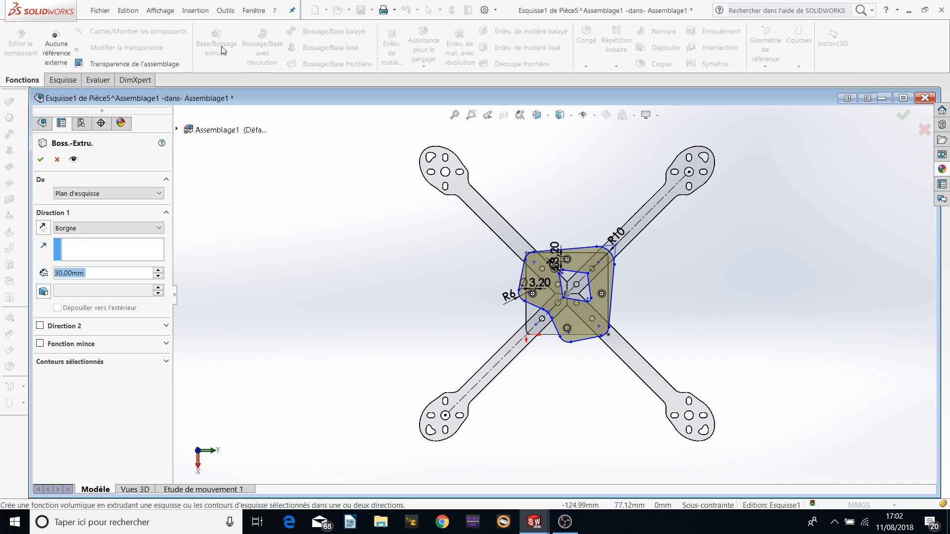
pyautogui.write('2')
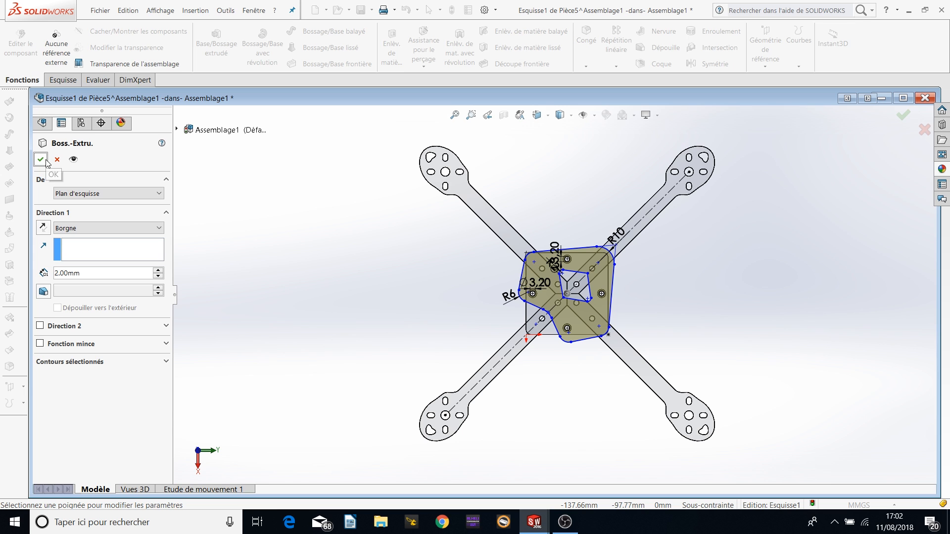
pyautogui.scroll(-5, 556, 292)
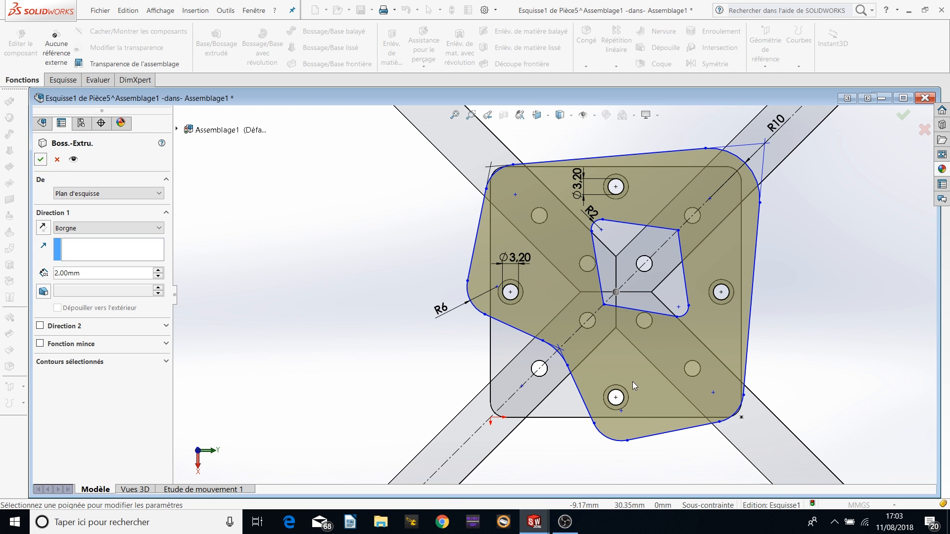
pyautogui.scroll(3, 518, 229)
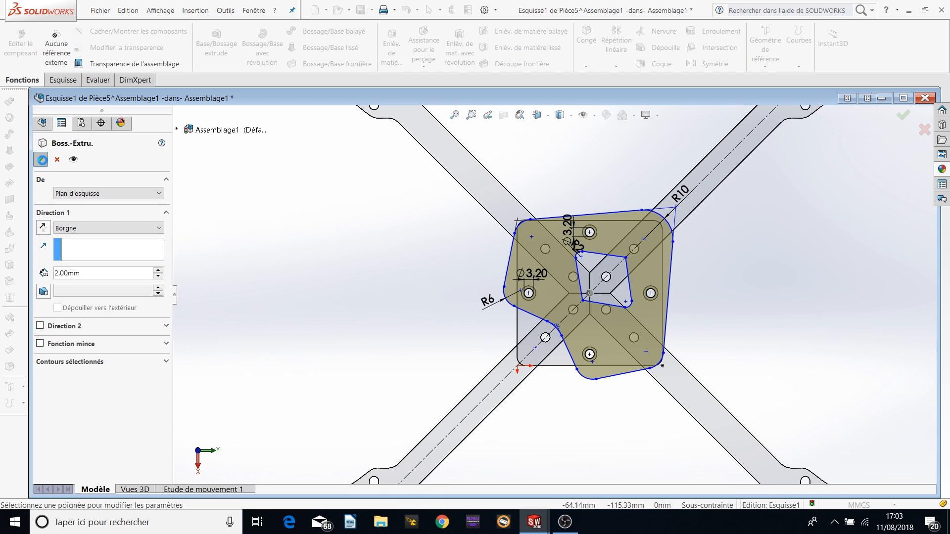
pyautogui.press('Return')
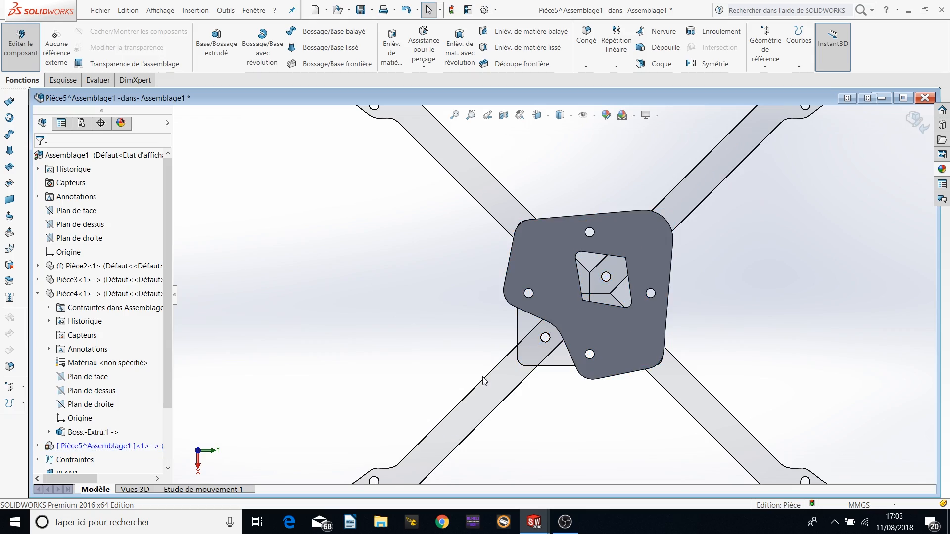
pyautogui.moveTo(373, 283); pyautogui.dragTo(503, 357, button='middle')
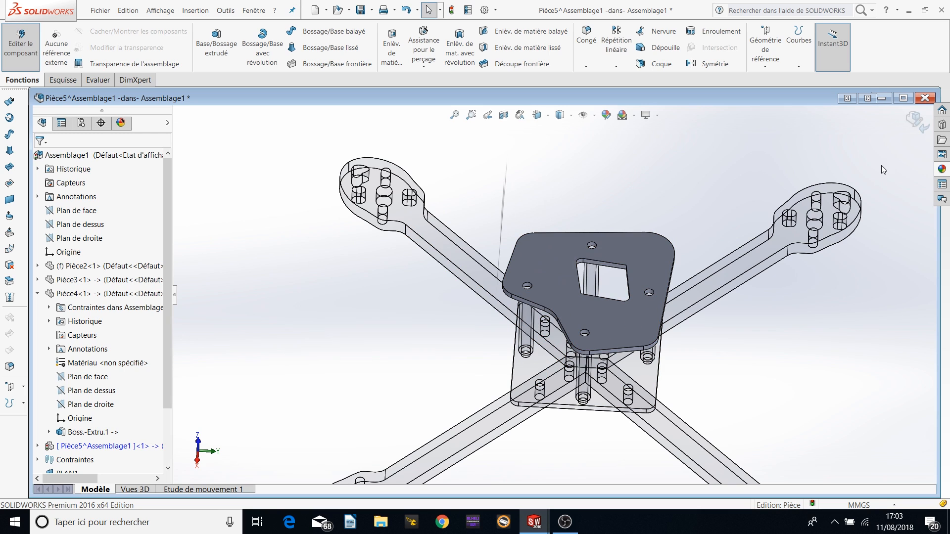
pyautogui.click(909, 126)
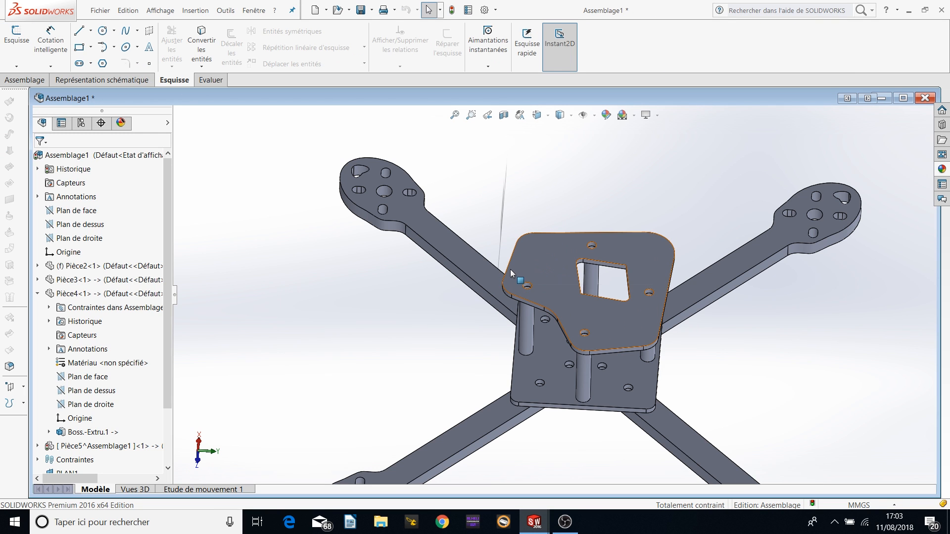
pyautogui.moveTo(686, 345); pyautogui.dragTo(474, 261, button='middle')
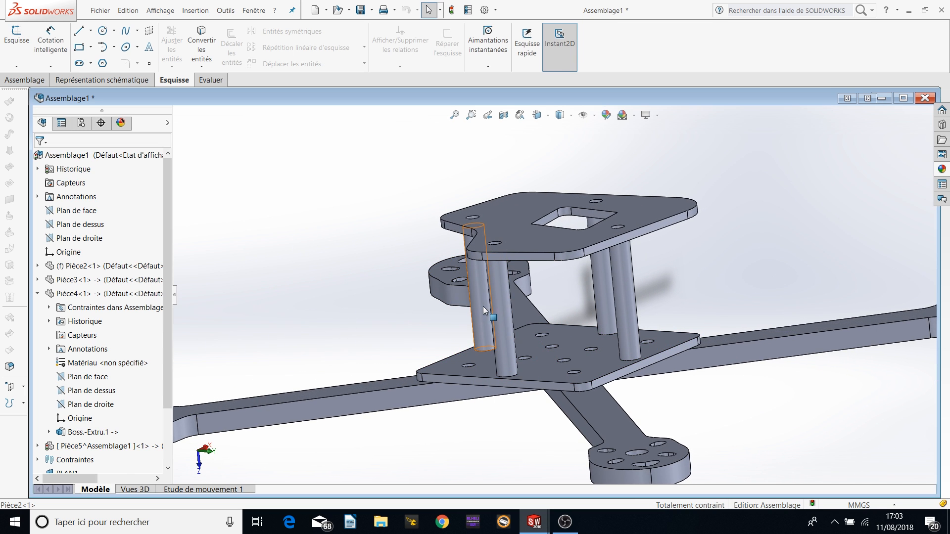
pyautogui.moveTo(482, 307); pyautogui.dragTo(358, 254, button='middle')
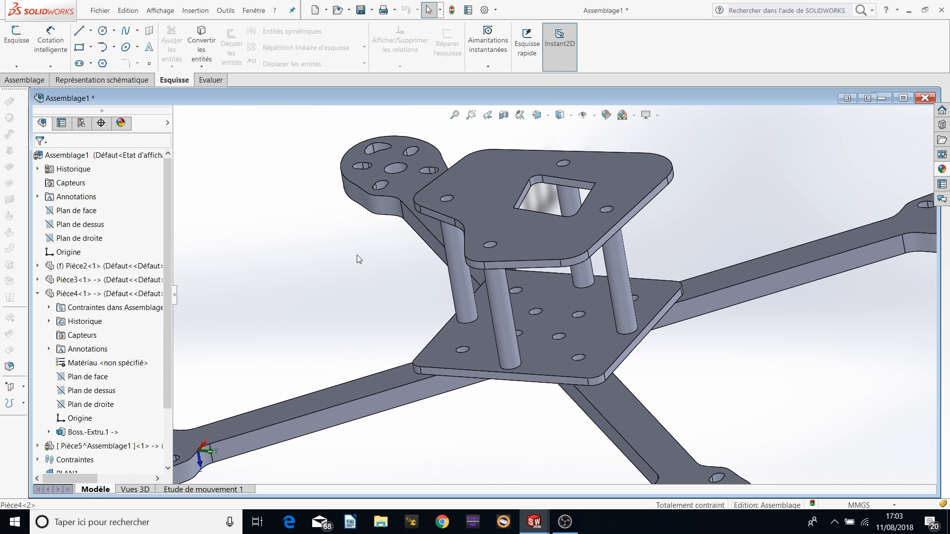
pyautogui.click(103, 11)
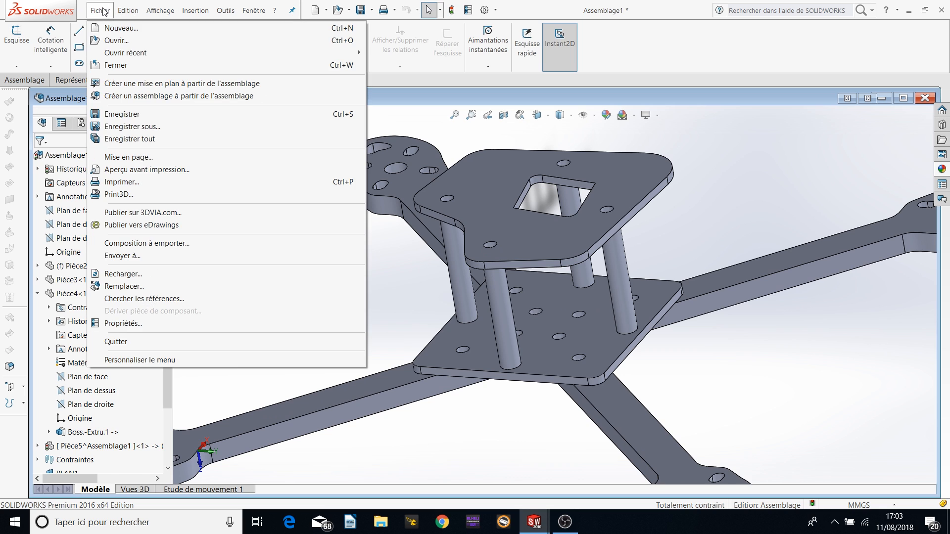
pyautogui.click(304, 257)
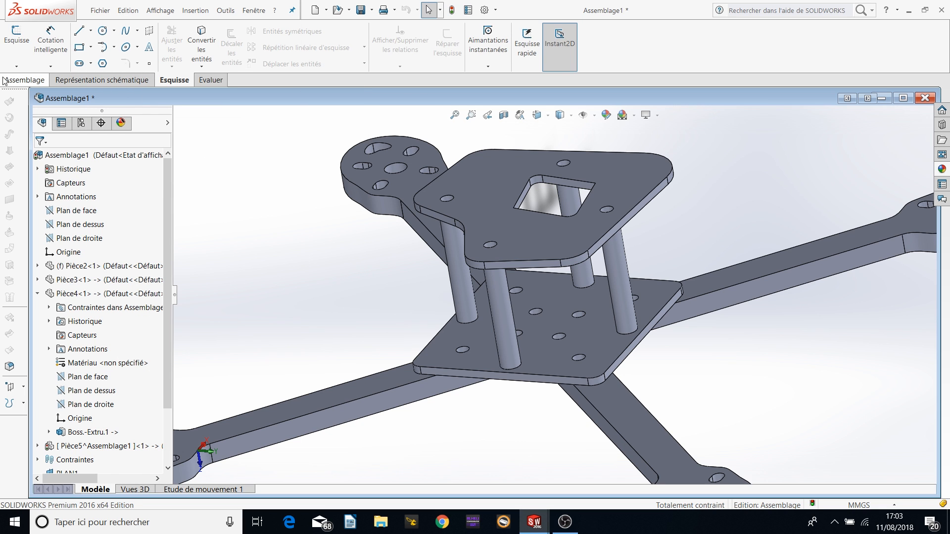
# Insert the Runcam_microswift_v2 part from the components folder into the assembly.
pyautogui.click(6, 79)
pyautogui.click(64, 55)
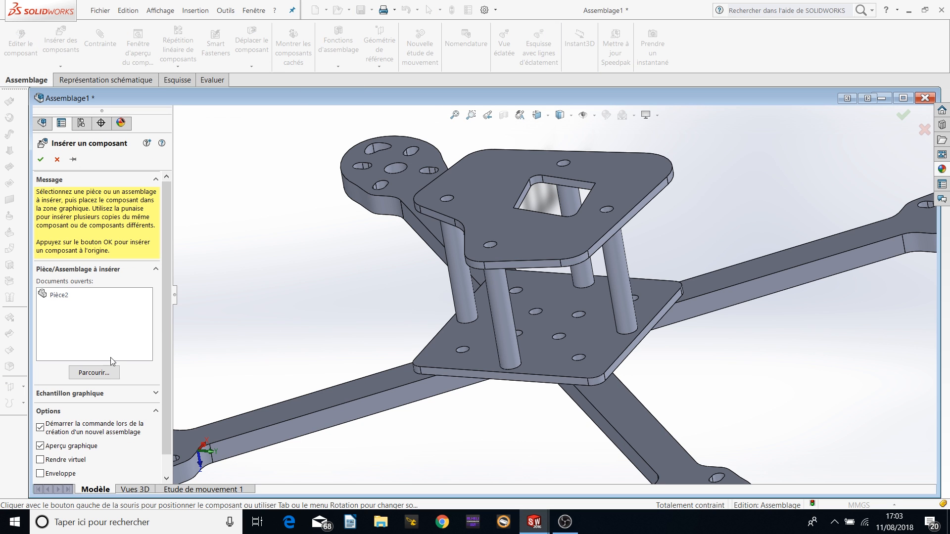
pyautogui.click(92, 373)
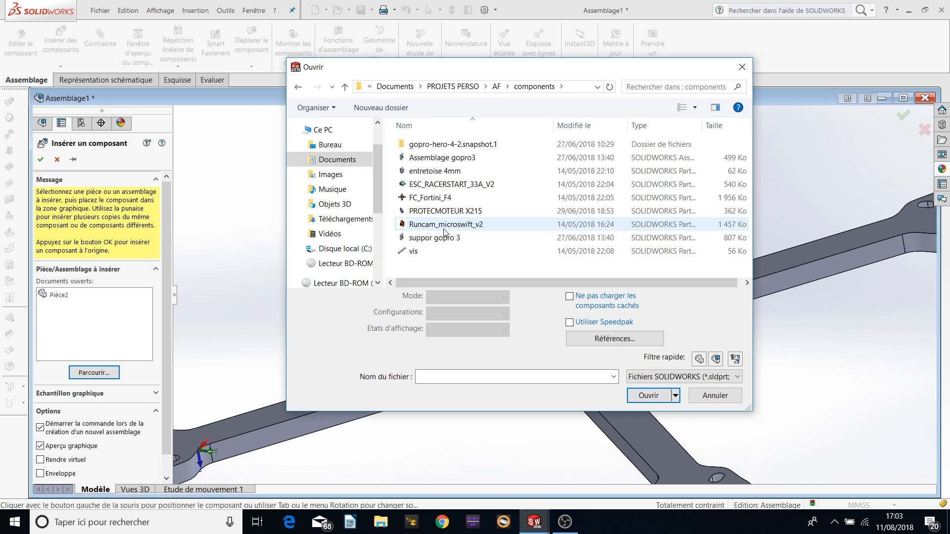
pyautogui.click(448, 225)
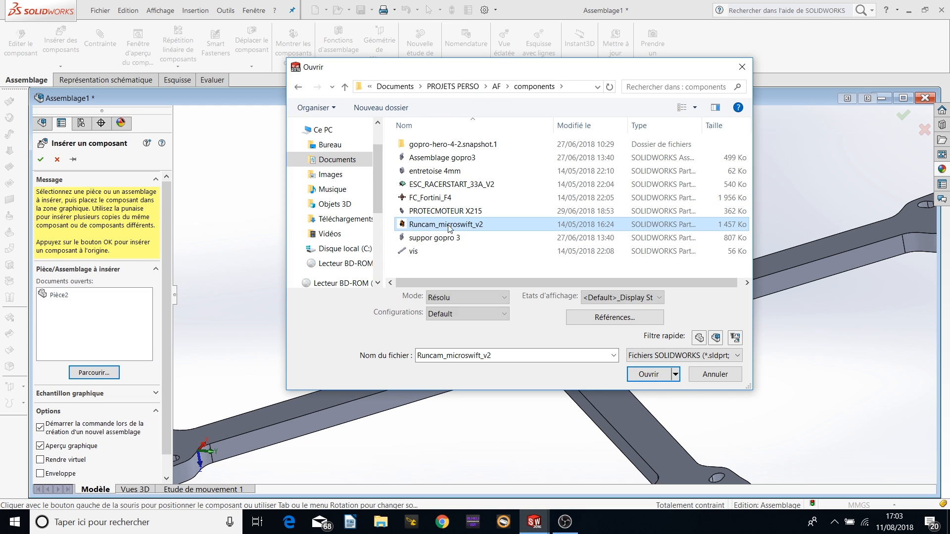
pyautogui.click(651, 374)
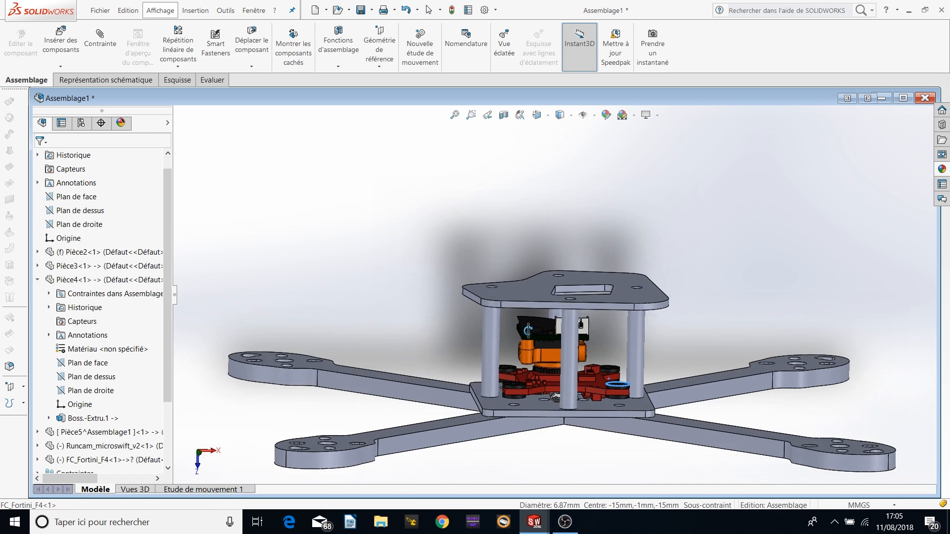
# Delete the FC_Fortini_F4 and Runcam_microswift_v2 components from the assembly.
pyautogui.moveTo(495, 346); pyautogui.dragTo(564, 386, button='middle')
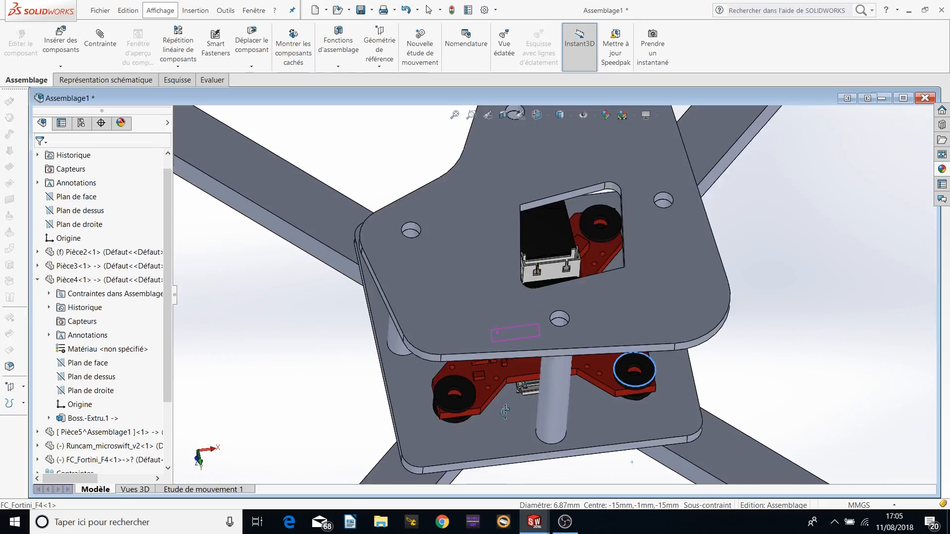
pyautogui.moveTo(505, 410); pyautogui.dragTo(503, 319, button='middle')
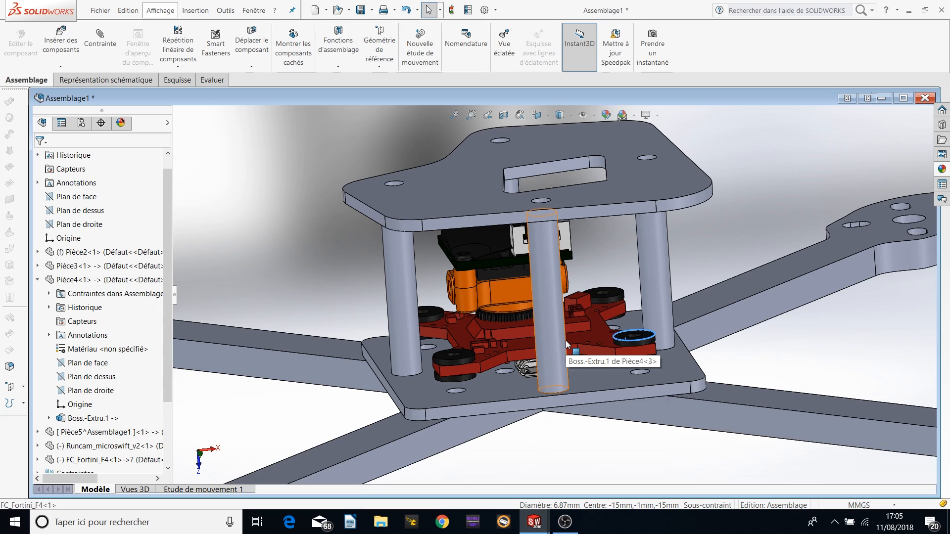
pyautogui.moveTo(578, 330); pyautogui.dragTo(510, 328, button='middle')
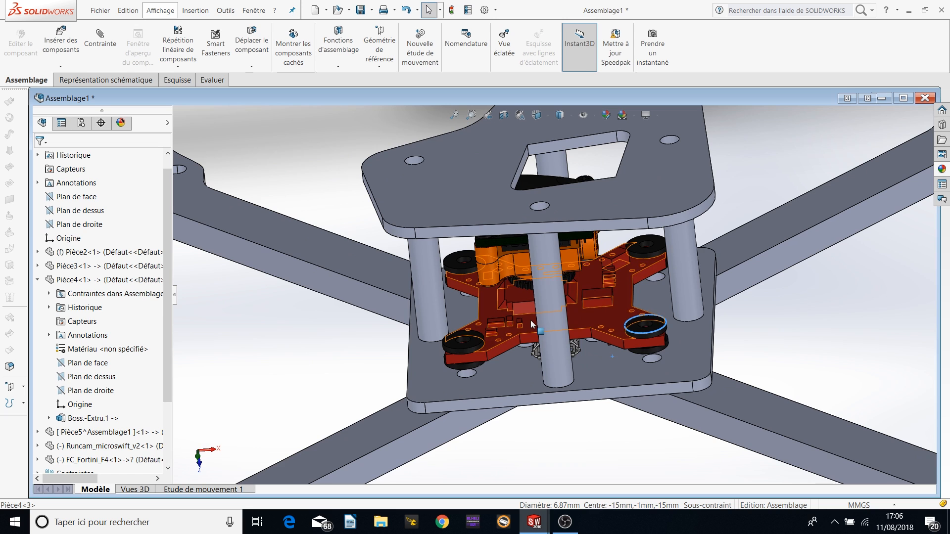
pyautogui.click(532, 324)
pyautogui.click(309, 376)
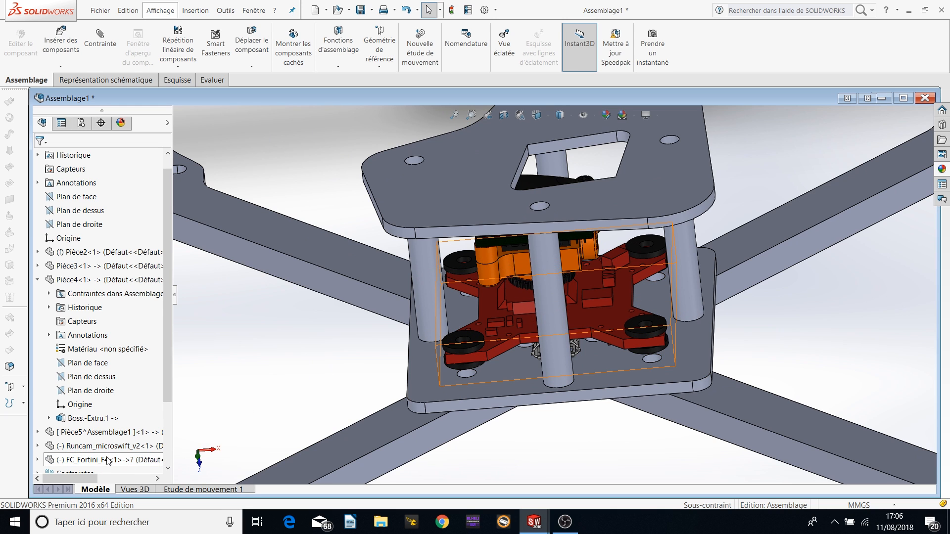
pyautogui.click(108, 459)
pyautogui.press('Delete')
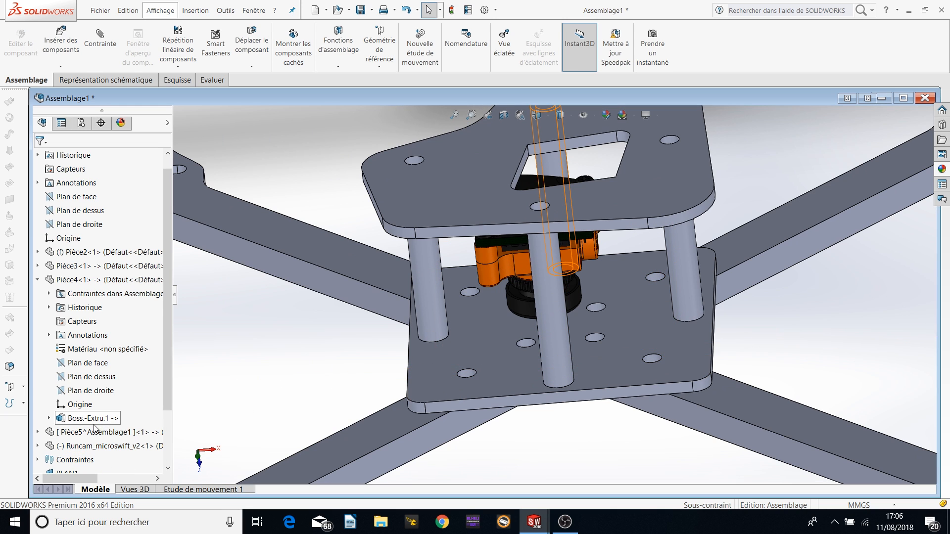
pyautogui.click(94, 445)
pyautogui.press('Delete')
# Examine the whole quadcopter frame and its underside where the four arms meet the base plate.
pyautogui.press('f')
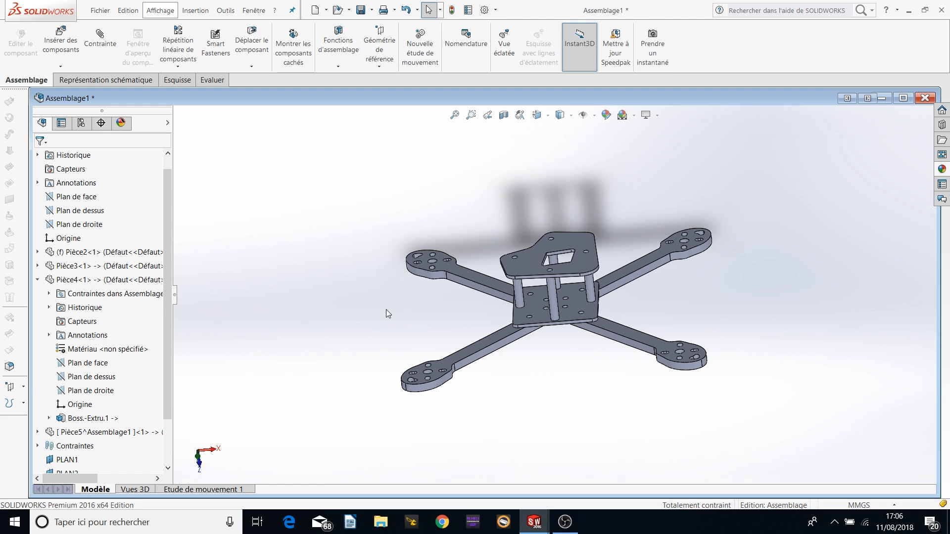
pyautogui.moveTo(459, 318); pyautogui.dragTo(513, 285, button='middle')
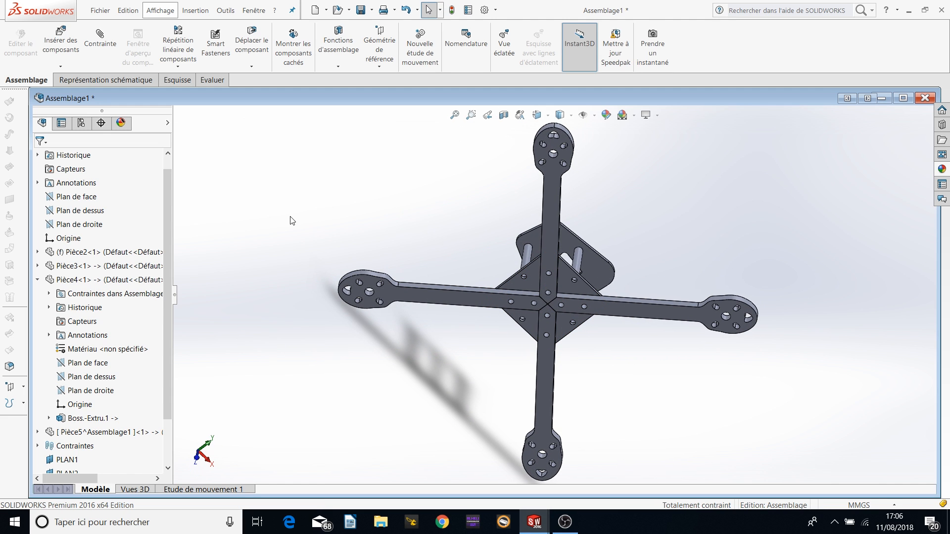
pyautogui.scroll(-3, 568, 231)
pyautogui.click(539, 295)
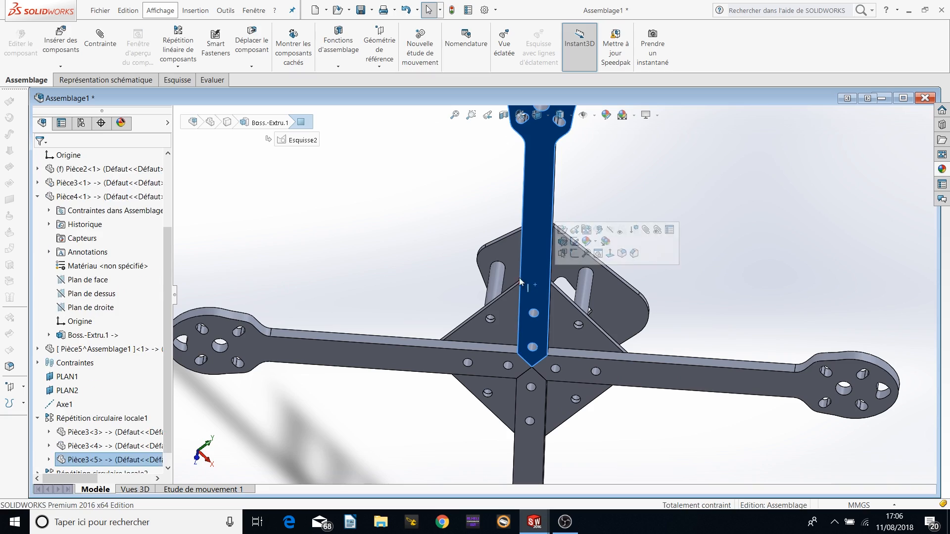
pyautogui.click(379, 225)
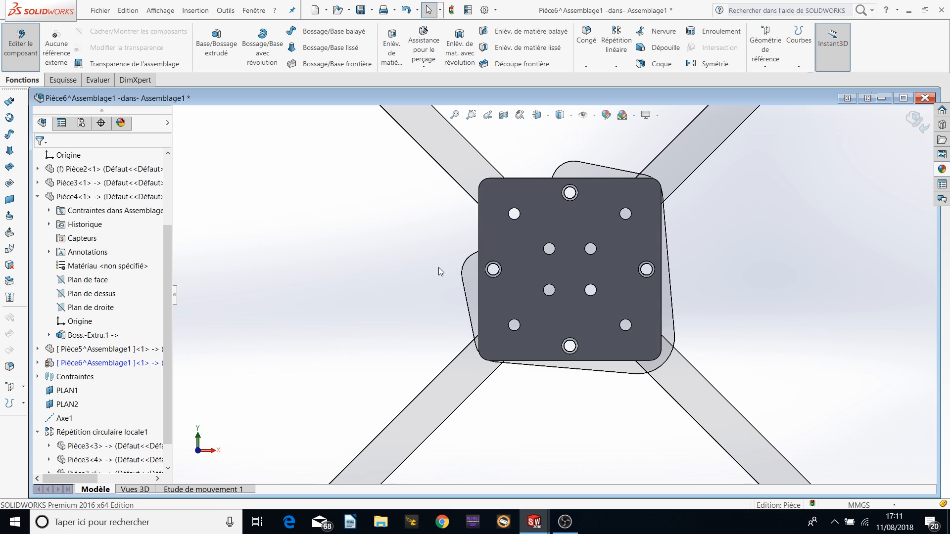
# Review the base sketch of the bottom plate, checking its hole layout and rounded outline, and close the sketch.
pyautogui.click(507, 283)
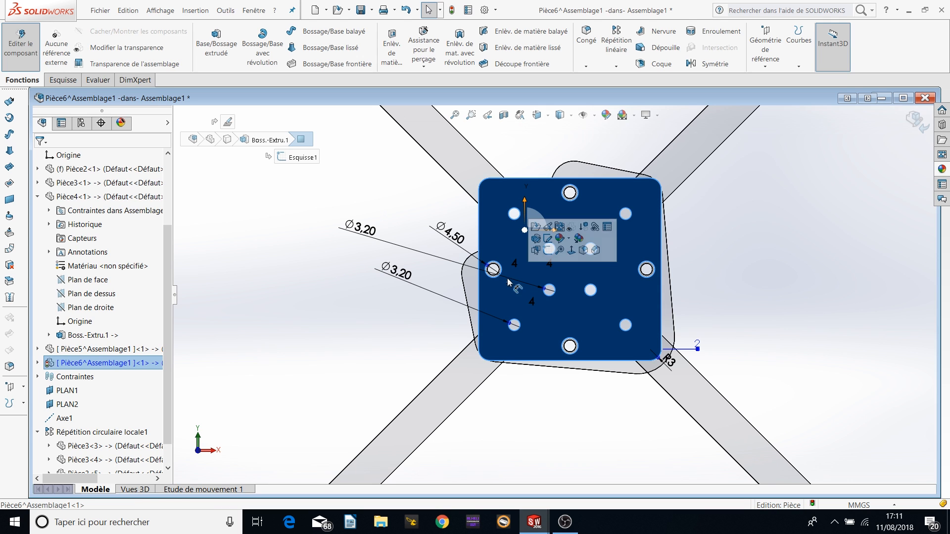
pyautogui.click(548, 239)
pyautogui.scroll(-2, 434, 270)
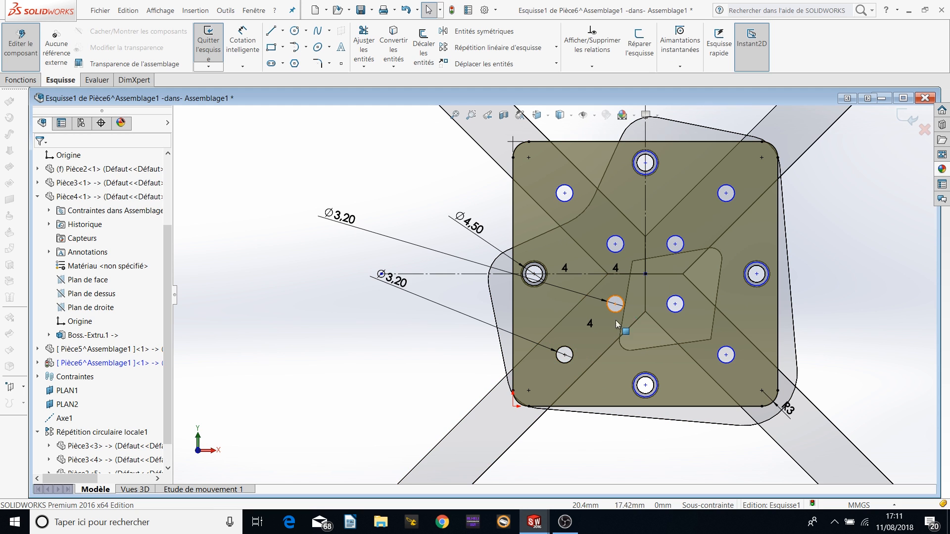
pyautogui.scroll(5, 438, 289)
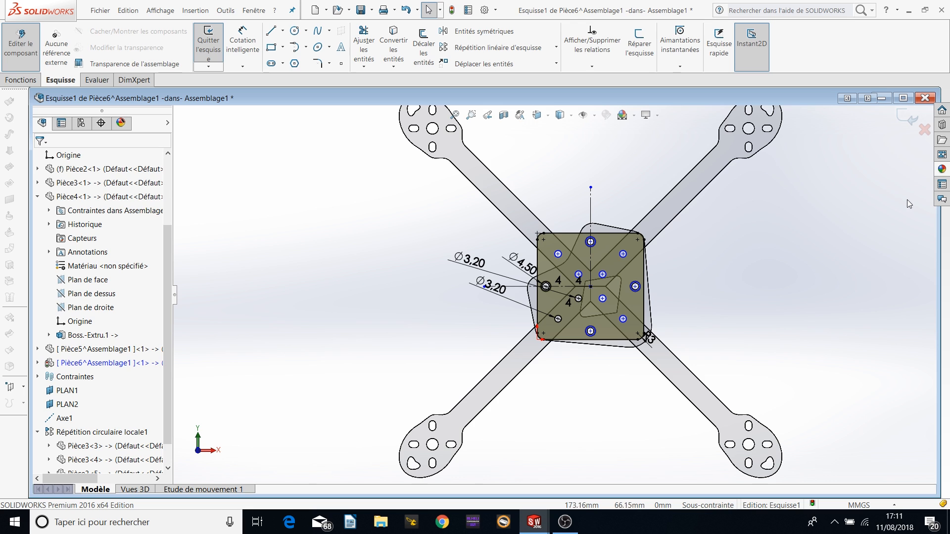
pyautogui.click(907, 121)
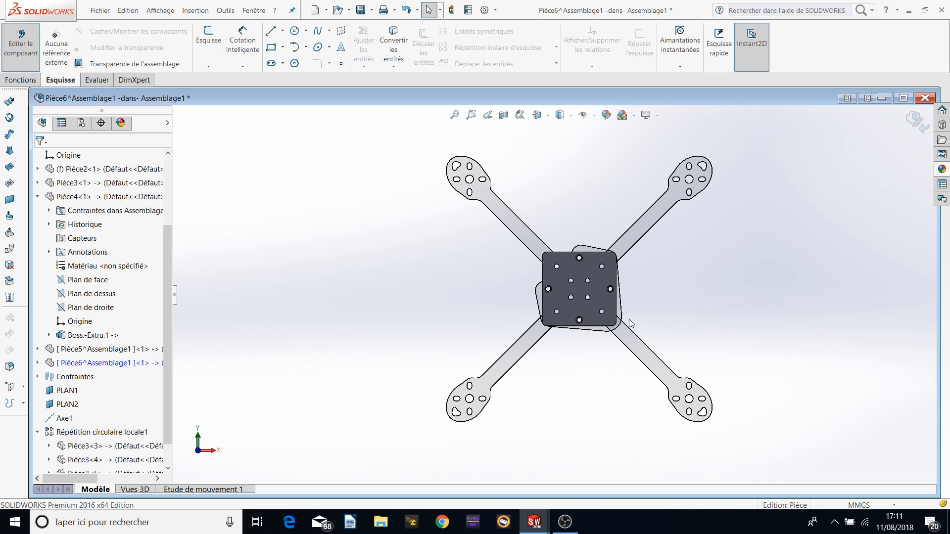
# Finish editing the bottom plate part to return to the assembly and inspect the complete frame from several angles.
pyautogui.click(918, 126)
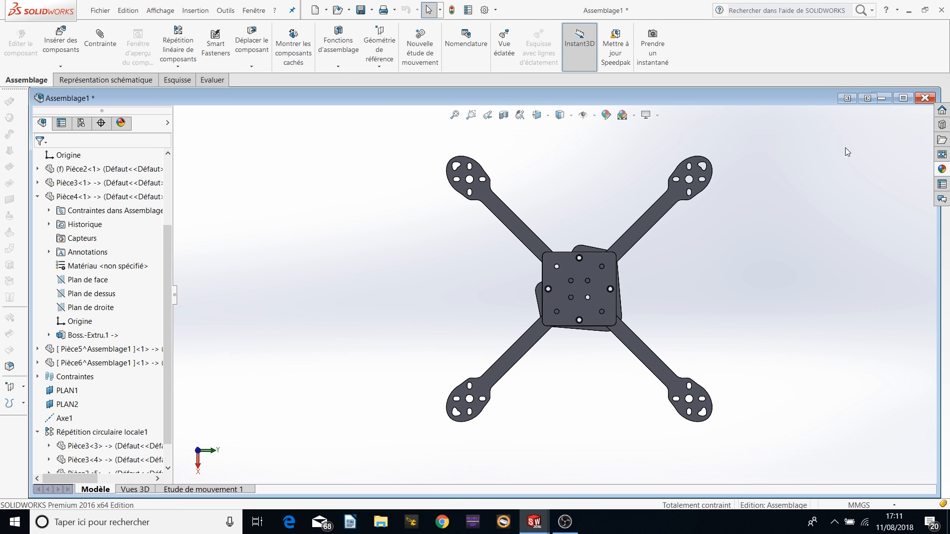
pyautogui.scroll(1, 521, 274)
pyautogui.moveTo(548, 229); pyautogui.dragTo(559, 506, button='middle')
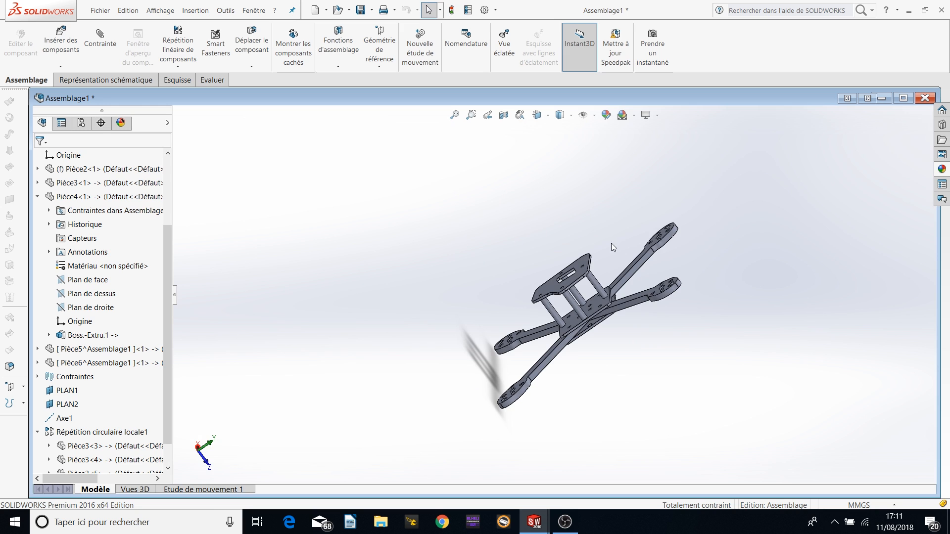
pyautogui.moveTo(611, 246); pyautogui.dragTo(608, 301, button='middle')
pyautogui.moveTo(558, 331); pyautogui.dragTo(513, 415, button='middle')
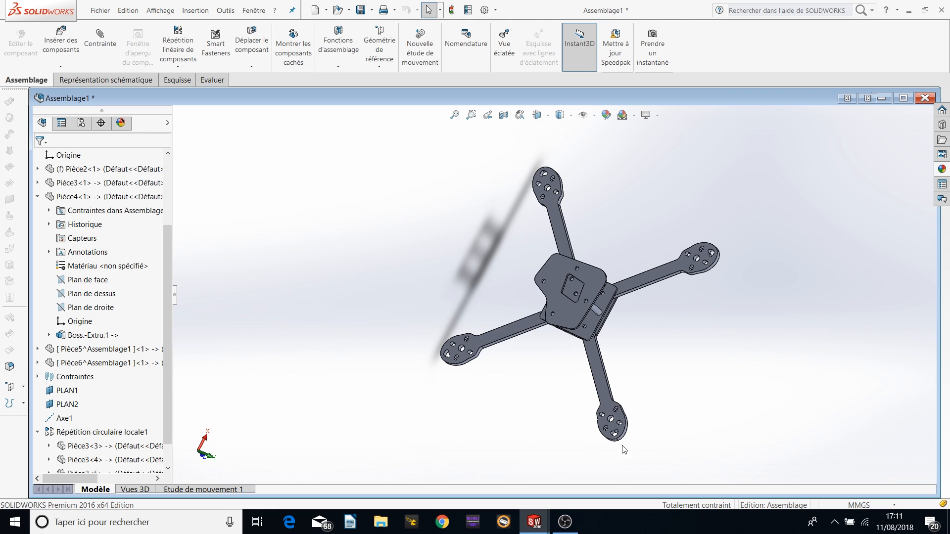
pyautogui.moveTo(560, 305); pyautogui.dragTo(577, 190, button='middle')
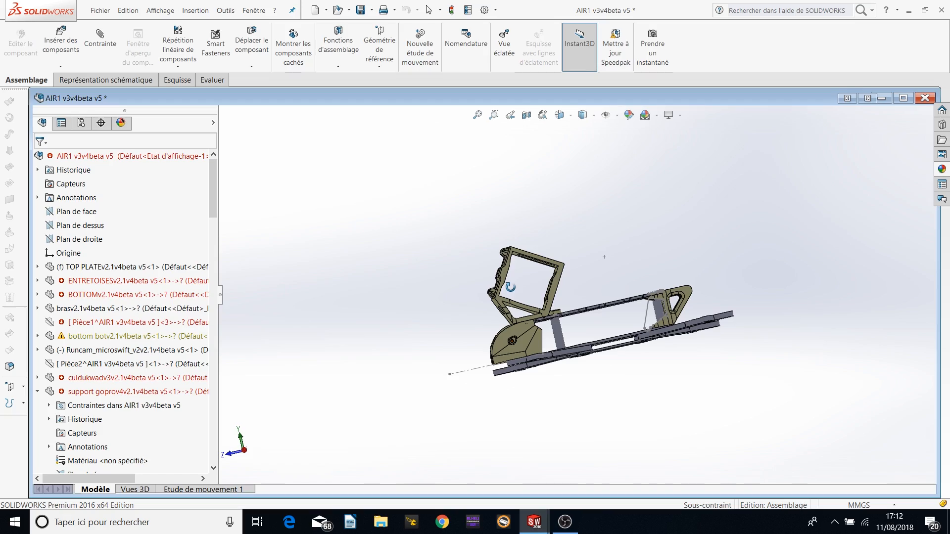
# Examine the AIR1 v3v4beta v5 assembly, including its arms, plates and front GoPro support.
pyautogui.moveTo(510, 287); pyautogui.dragTo(508, 367, button='middle')
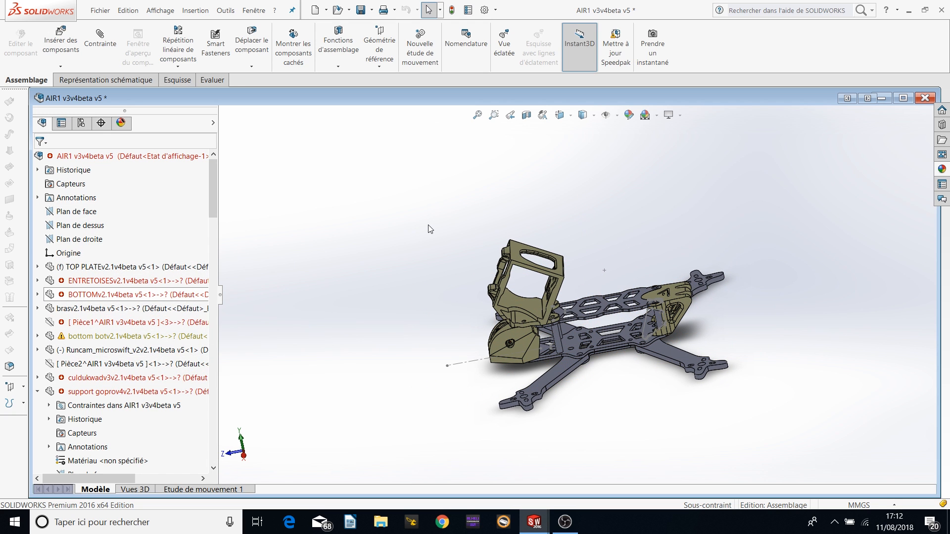
pyautogui.moveTo(544, 366); pyautogui.dragTo(568, 352, button='middle')
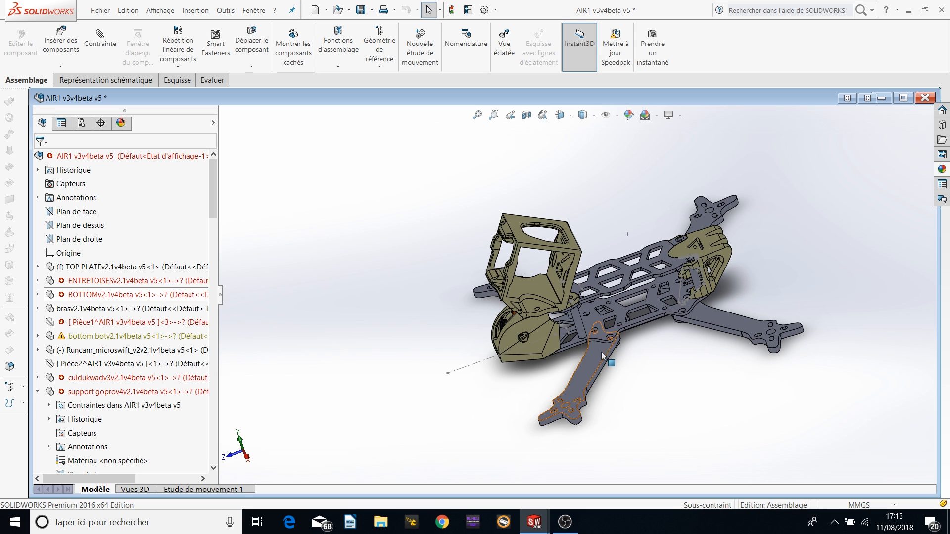
pyautogui.scroll(-4, 601, 352)
pyautogui.moveTo(597, 311); pyautogui.dragTo(527, 346, button='middle')
pyautogui.click(525, 347)
pyautogui.click(580, 196)
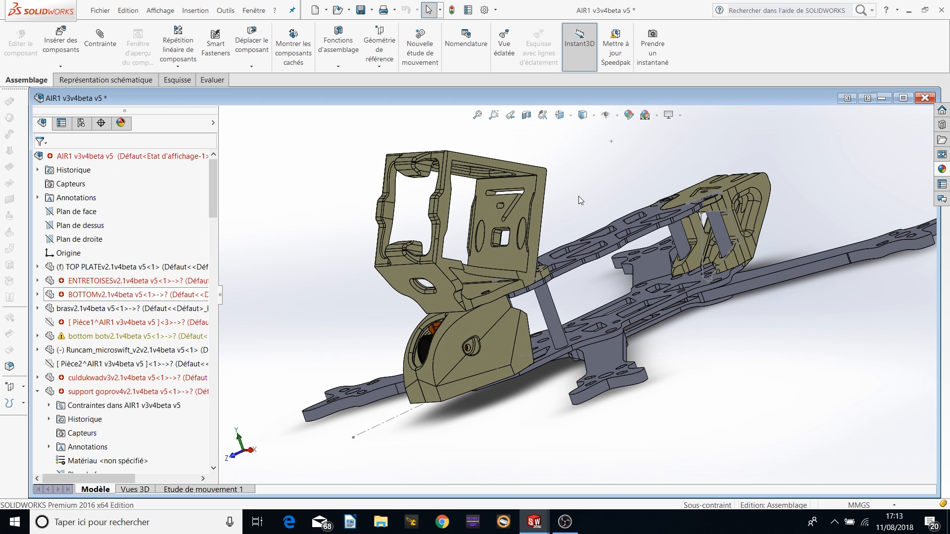
pyautogui.click(513, 251)
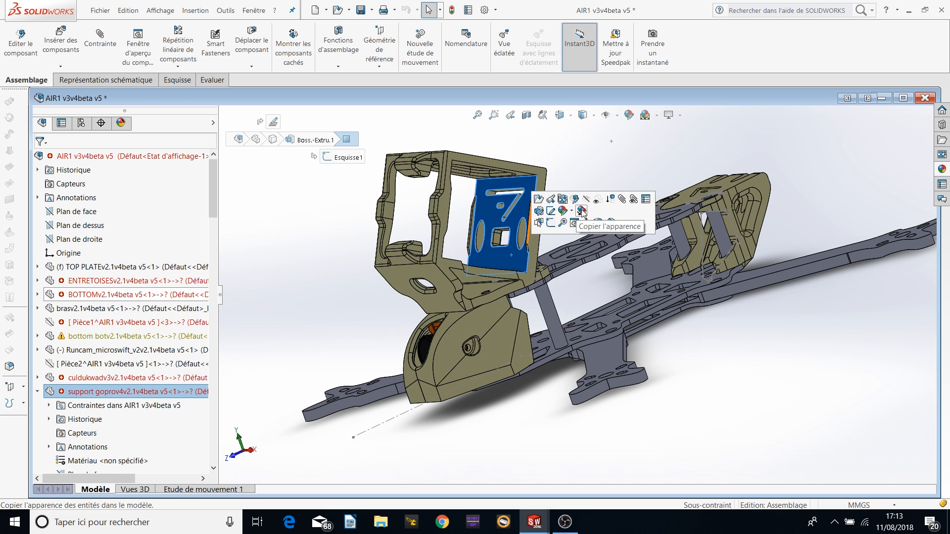
pyautogui.click(563, 212)
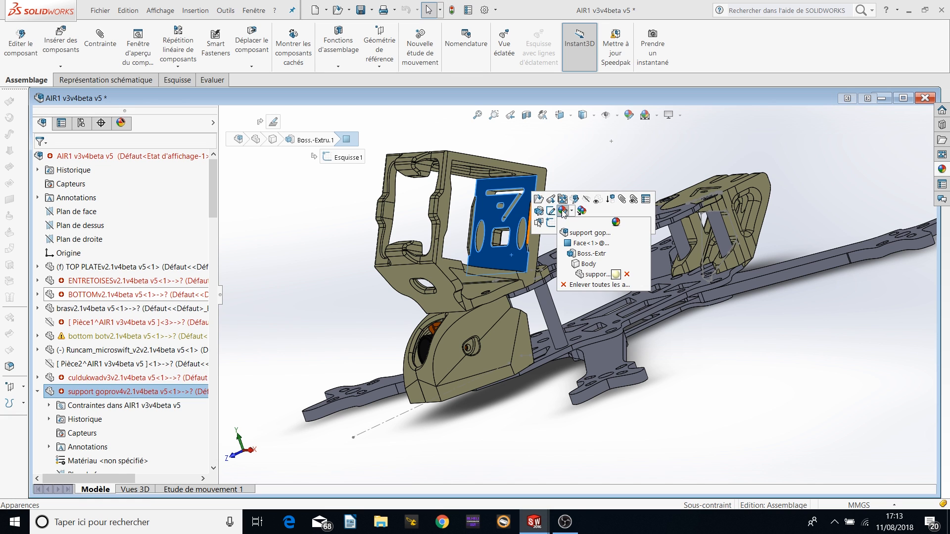
pyautogui.click(616, 275)
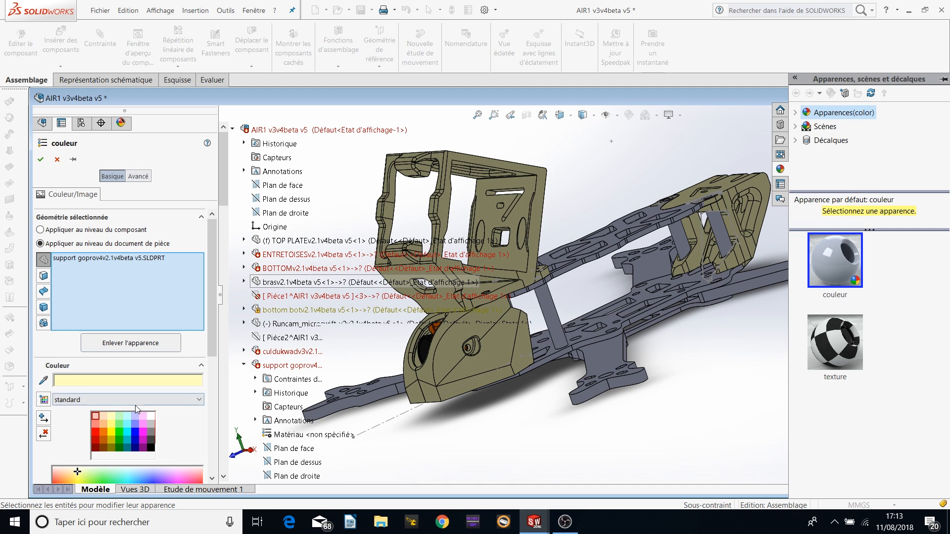
pyautogui.click(56, 160)
# Inspect the AIR1 frame's GoPro support, front camera guard and rear mount from above, below and the side.
pyautogui.scroll(1, 528, 302)
pyautogui.scroll(-1, 528, 302)
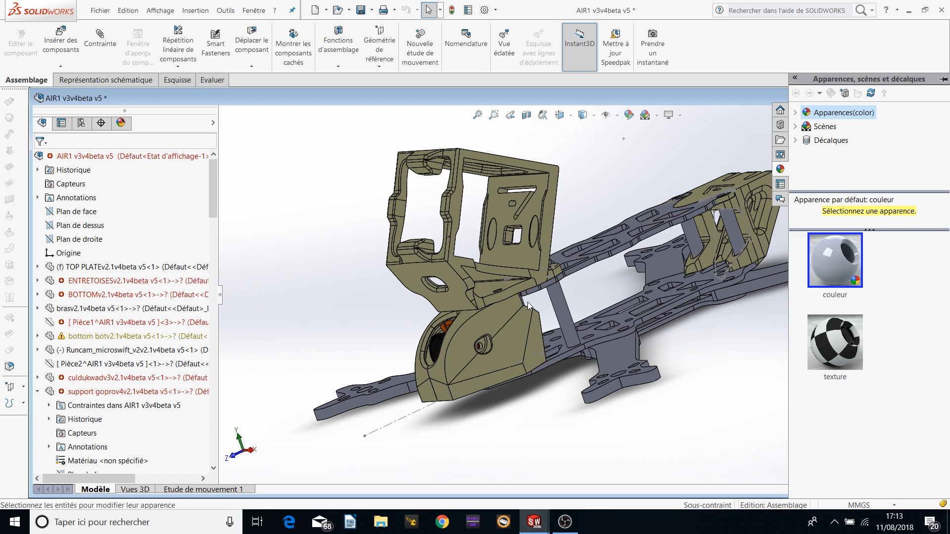
pyautogui.moveTo(483, 347); pyautogui.dragTo(485, 239, button='middle')
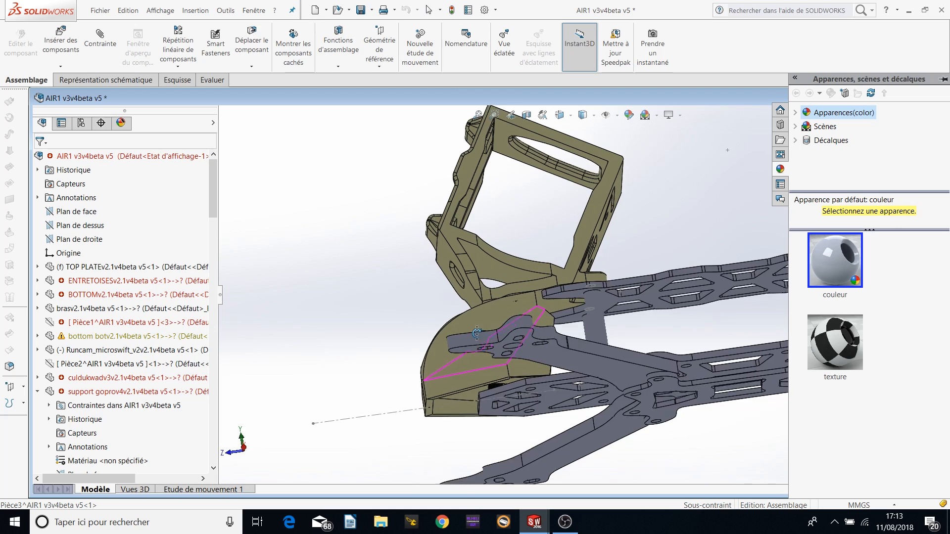
pyautogui.moveTo(504, 257); pyautogui.dragTo(511, 298, button='middle')
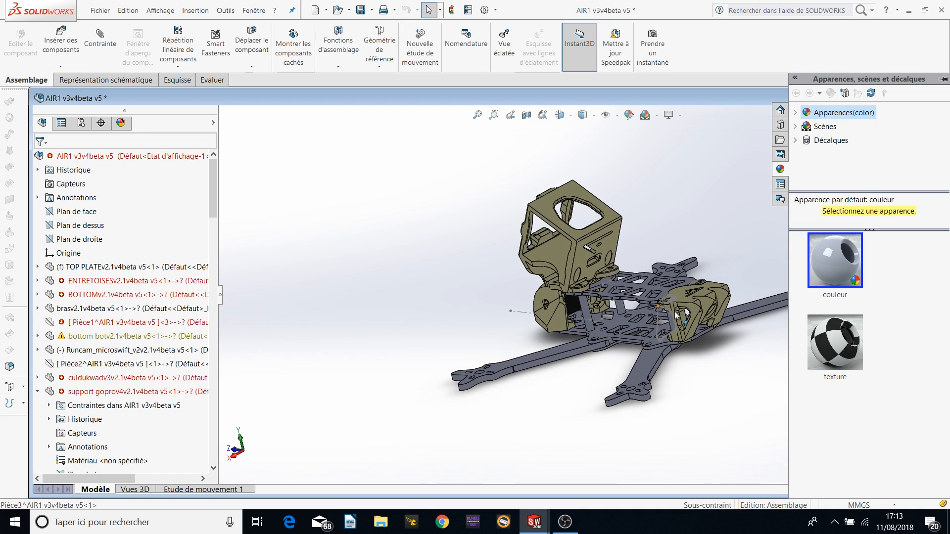
pyautogui.scroll(-3, 676, 309)
pyautogui.moveTo(679, 306)
pyautogui.mouseDown(button='middle')
pyautogui.moveTo(682, 262)
pyautogui.moveTo(715, 310)
pyautogui.moveTo(664, 294)
pyautogui.mouseUp(button='middle')
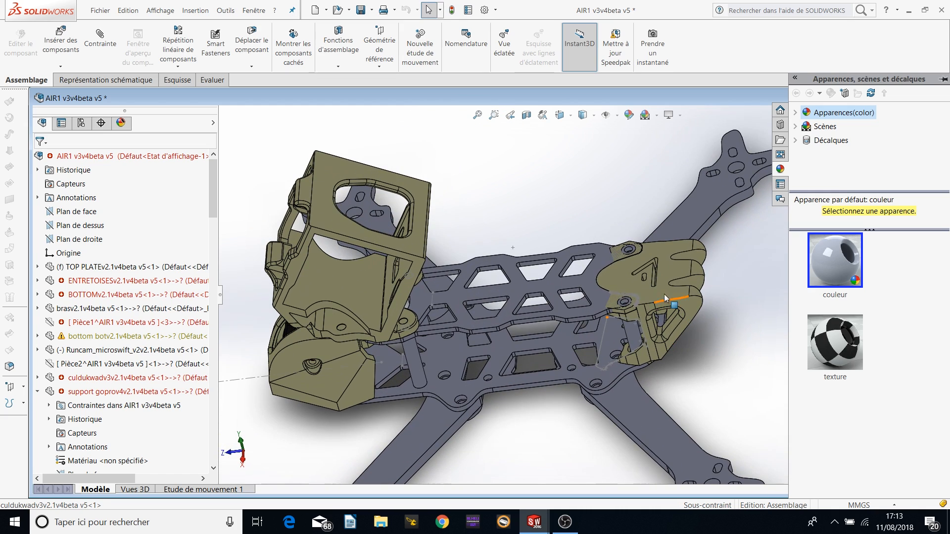
pyautogui.scroll(1, 577, 322)
pyautogui.scroll(-2, 403, 386)
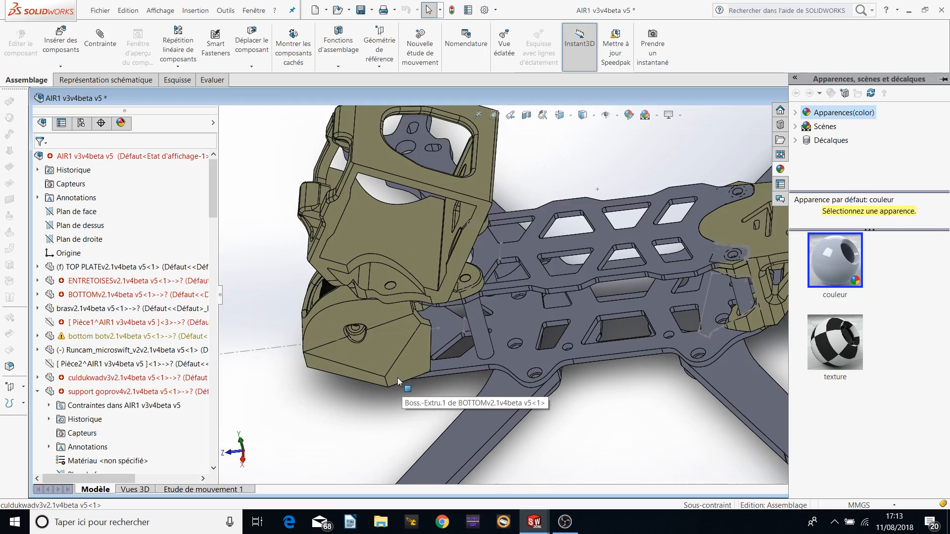
pyautogui.moveTo(398, 379); pyautogui.dragTo(396, 317, button='middle')
# Open the front camera guard part for editing within the assembly and select its thickened side face.
pyautogui.click(392, 341)
pyautogui.click(430, 300)
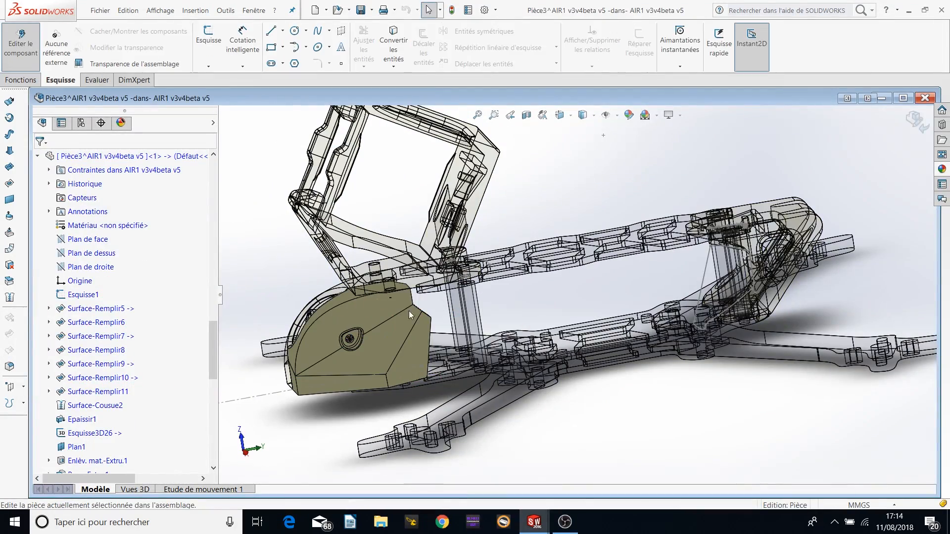
pyautogui.click(351, 316)
# Examine the camera guard's curved side surface and how it fits against the surrounding transparent frame.
pyautogui.moveTo(304, 446); pyautogui.dragTo(477, 376, button='middle')
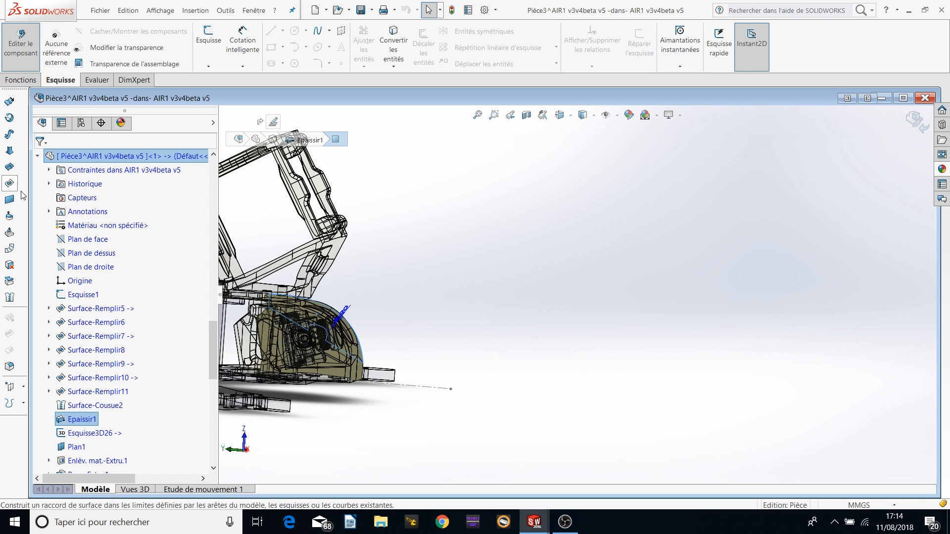
pyautogui.scroll(-3, 367, 379)
pyautogui.scroll(4, 367, 379)
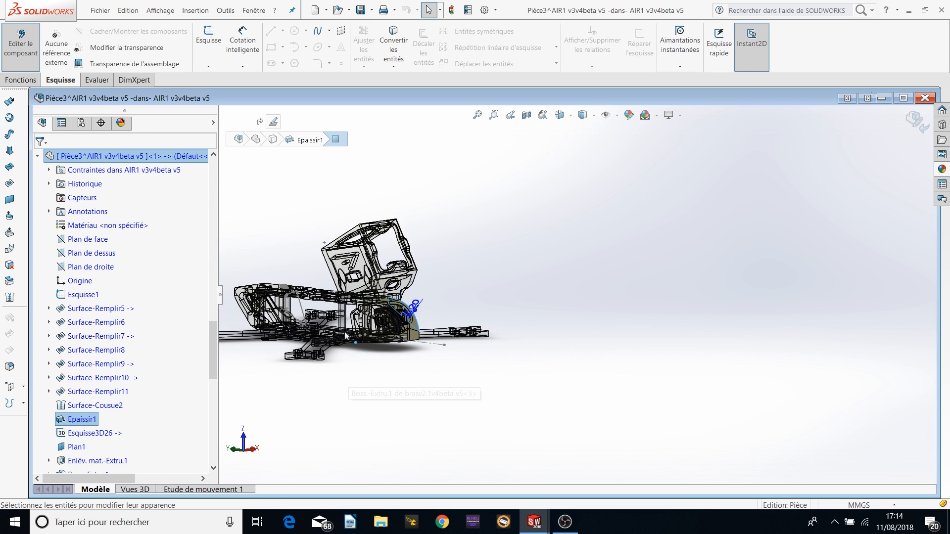
pyautogui.scroll(-3, 353, 313)
pyautogui.moveTo(431, 299); pyautogui.dragTo(304, 345, button='middle')
pyautogui.scroll(-4, 317, 356)
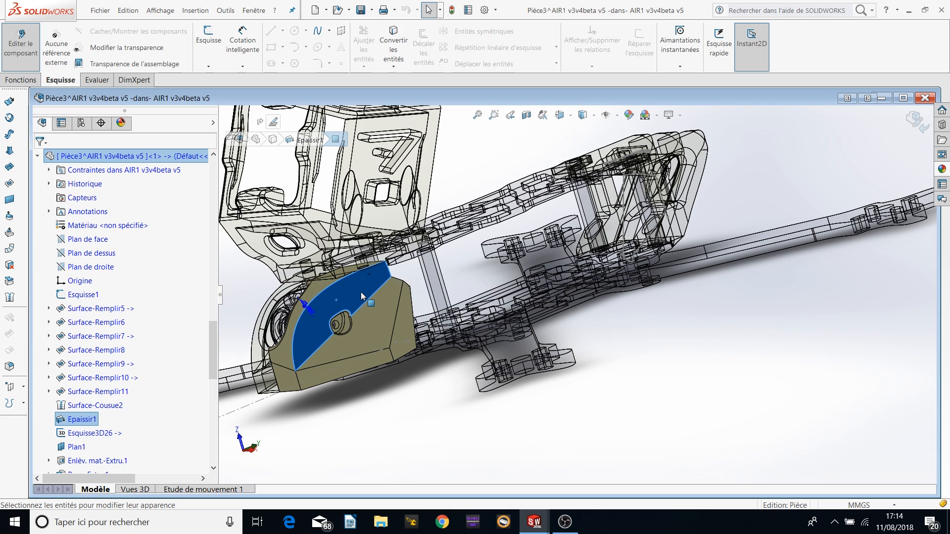
pyautogui.moveTo(322, 316)
pyautogui.mouseDown(button='middle')
pyautogui.moveTo(376, 317)
pyautogui.moveTo(329, 317)
pyautogui.mouseUp(button='middle')
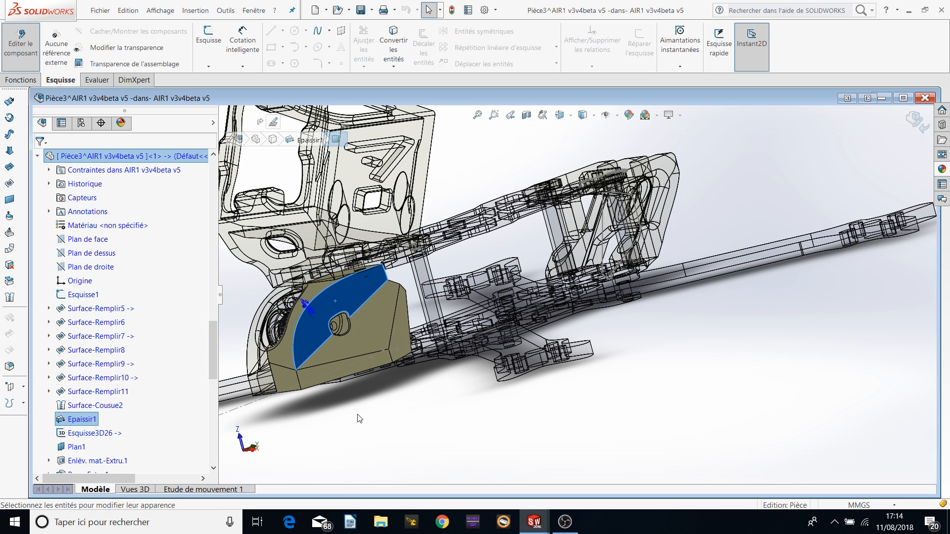
# Clear the face selection and examine the camera guard from the front, around the camera opening.
pyautogui.press('Escape')
pyautogui.moveTo(323, 353); pyautogui.dragTo(280, 400, button='middle')
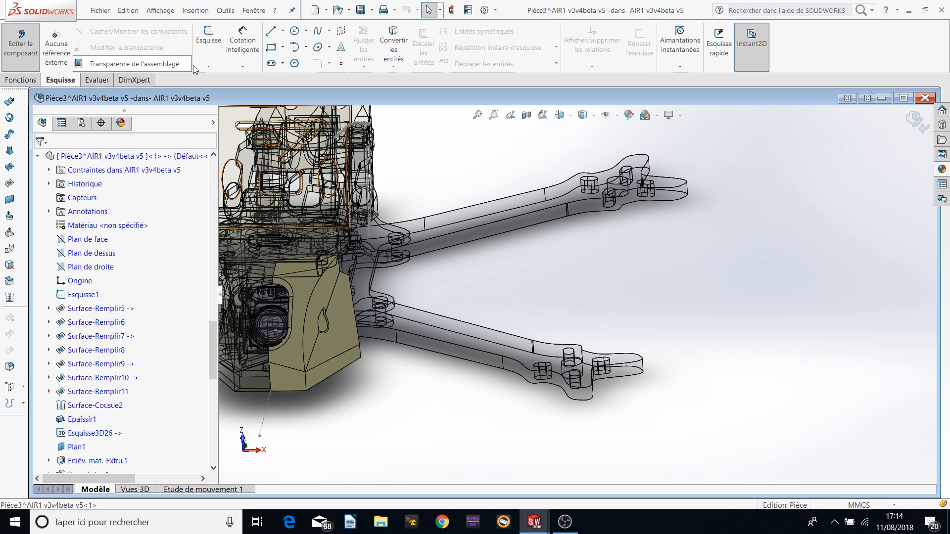
pyautogui.click(209, 66)
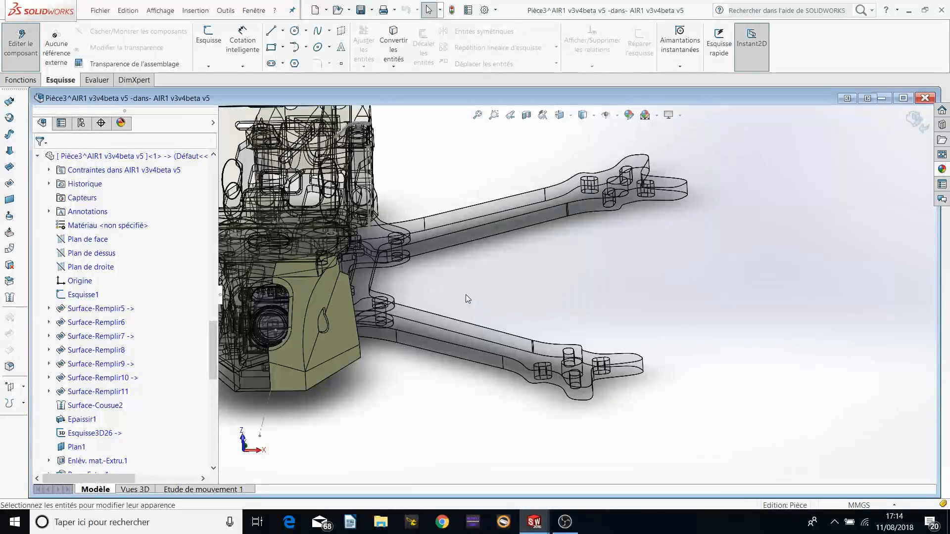
pyautogui.moveTo(465, 292); pyautogui.dragTo(345, 310, button='middle')
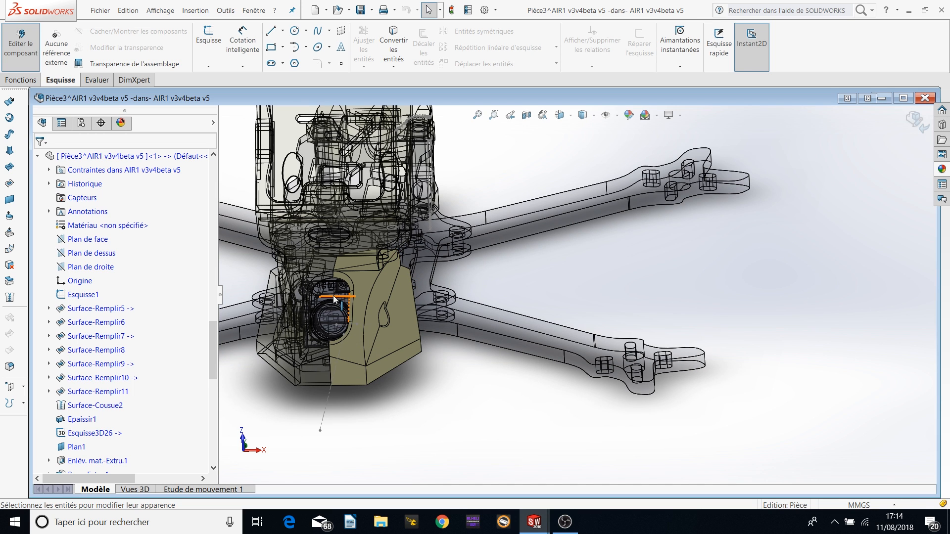
pyautogui.moveTo(355, 297); pyautogui.dragTo(598, 283, button='middle')
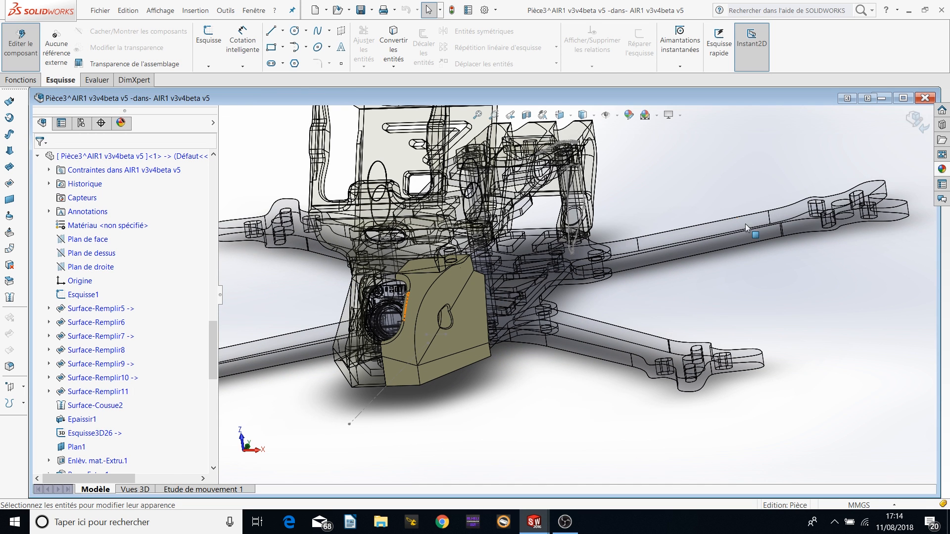
# Finish editing the camera guard part to return to the AIR1 assembly and view the complete frame.
pyautogui.click(914, 126)
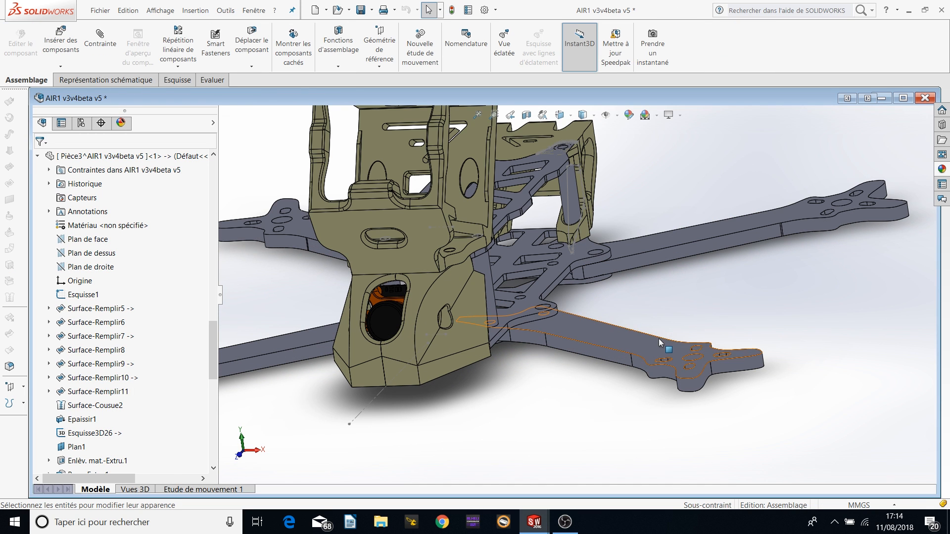
pyautogui.moveTo(658, 338); pyautogui.dragTo(578, 352, button='middle')
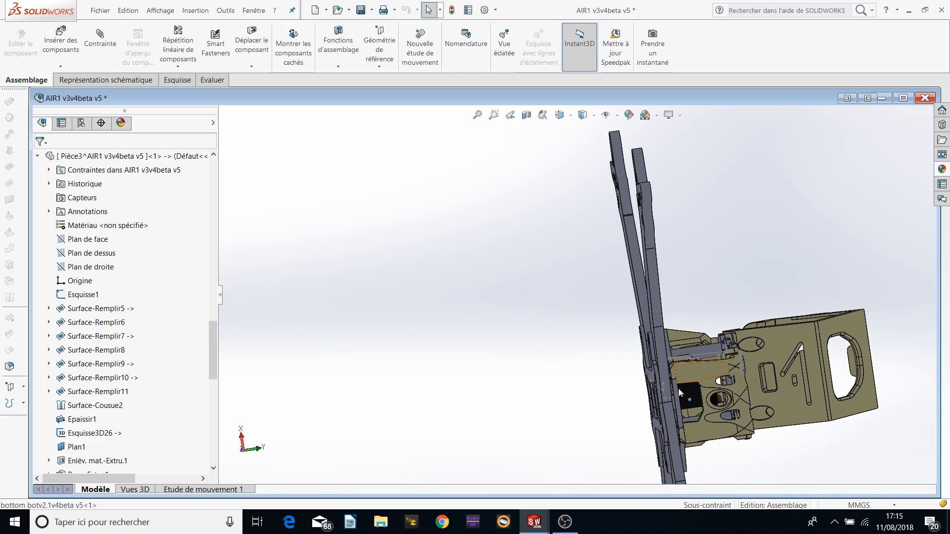
pyautogui.moveTo(692, 385); pyautogui.dragTo(529, 293, button='middle')
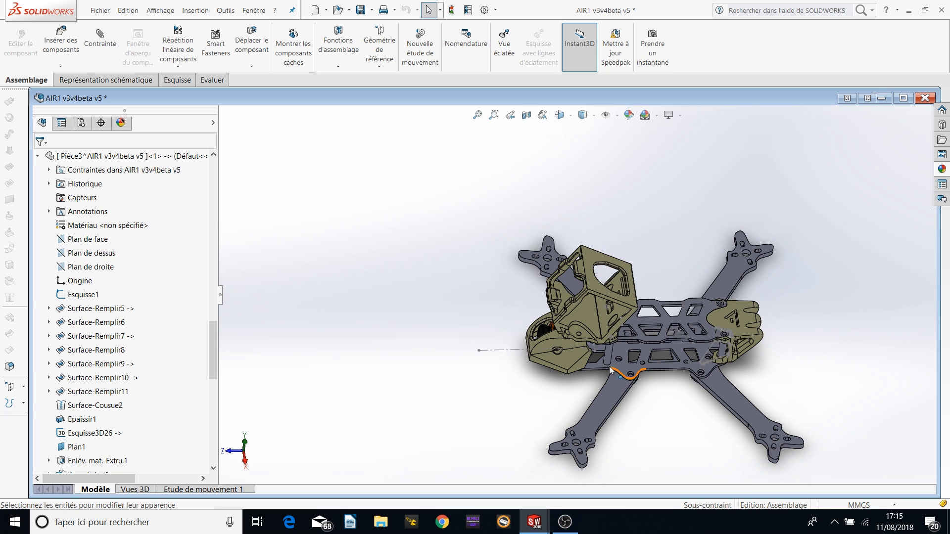
# View the complete frame from the side and select the curved side face of the front camera guard.
pyautogui.scroll(-1, 657, 390)
pyautogui.scroll(1, 654, 390)
pyautogui.moveTo(646, 396); pyautogui.dragTo(445, 206, button='middle')
pyautogui.click(521, 314)
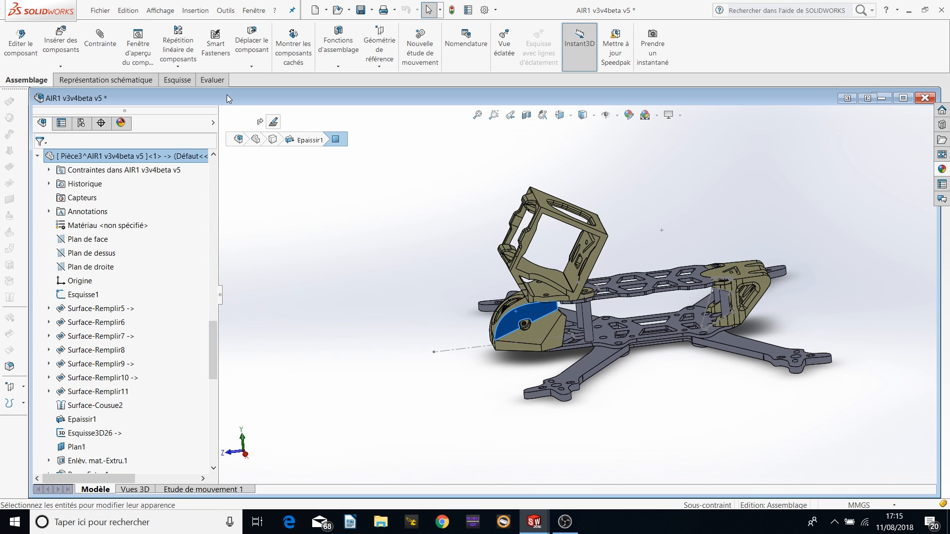
# Review the assembly's referenced files and the prefix option in Pack and Go (Composition à emporter), closing it without saving.
pyautogui.click(95, 10)
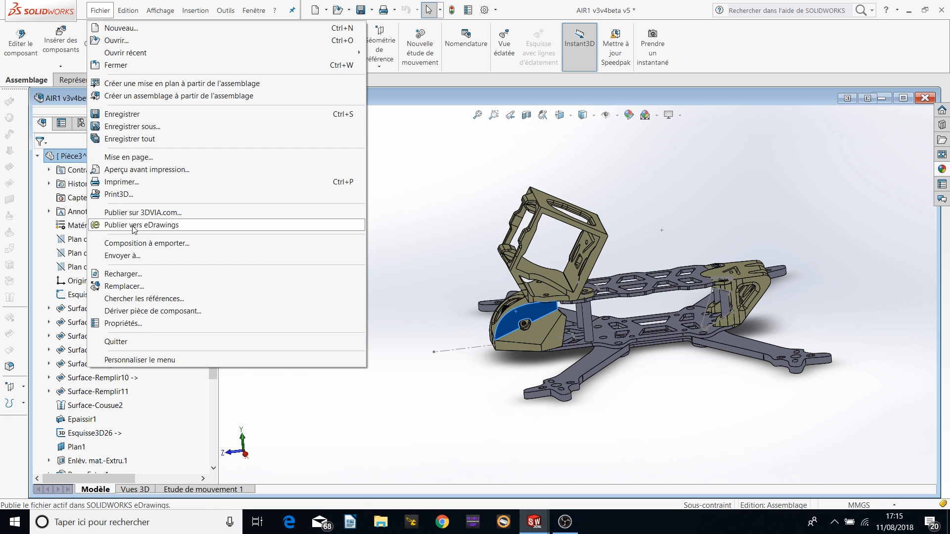
pyautogui.click(143, 243)
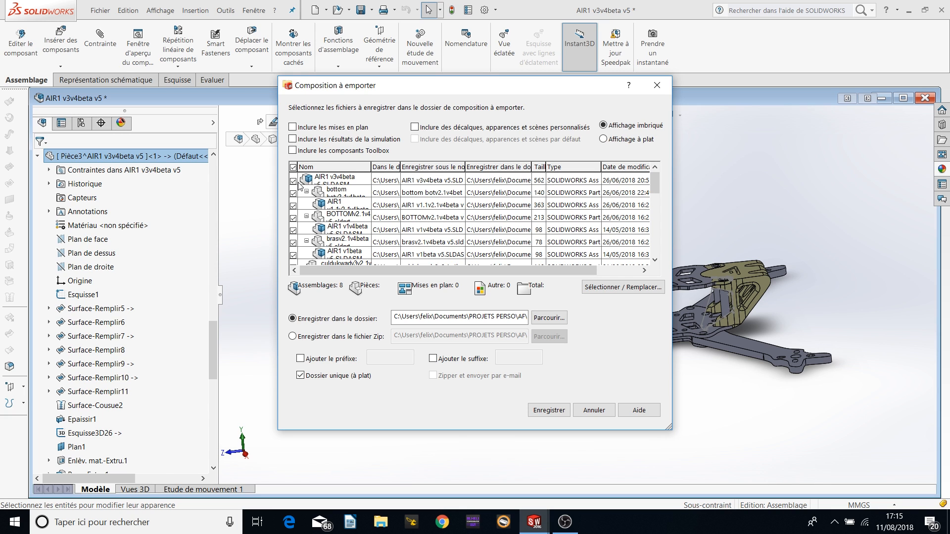
pyautogui.scroll(-1, 384, 214)
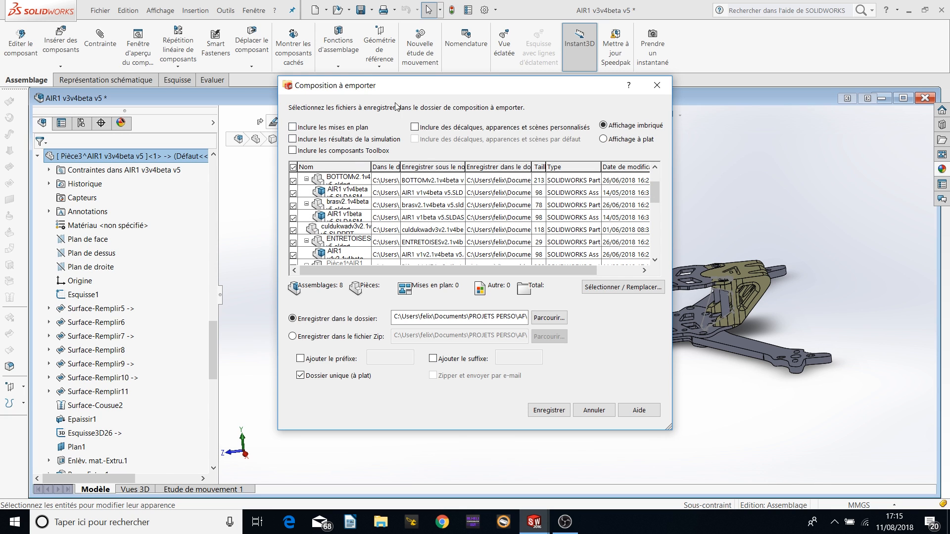
pyautogui.scroll(-4, 348, 218)
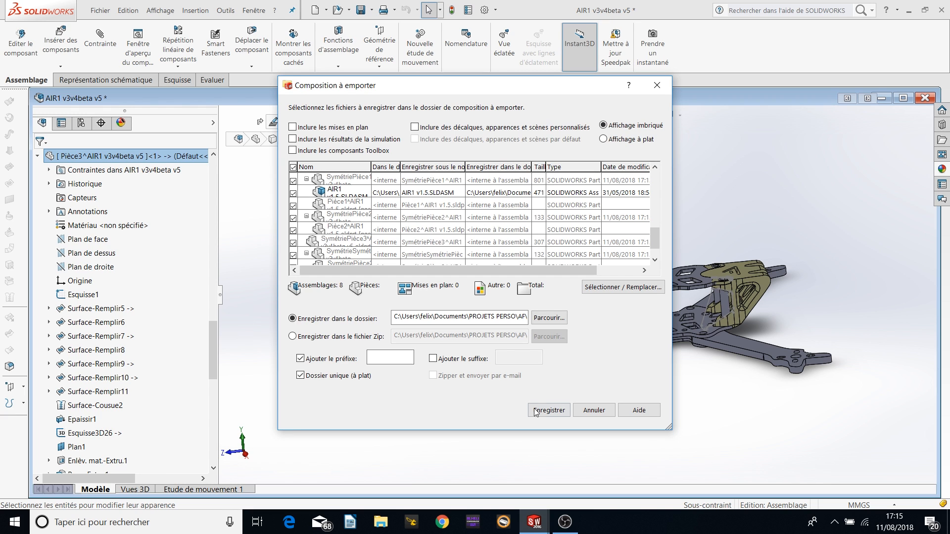
pyautogui.click(656, 85)
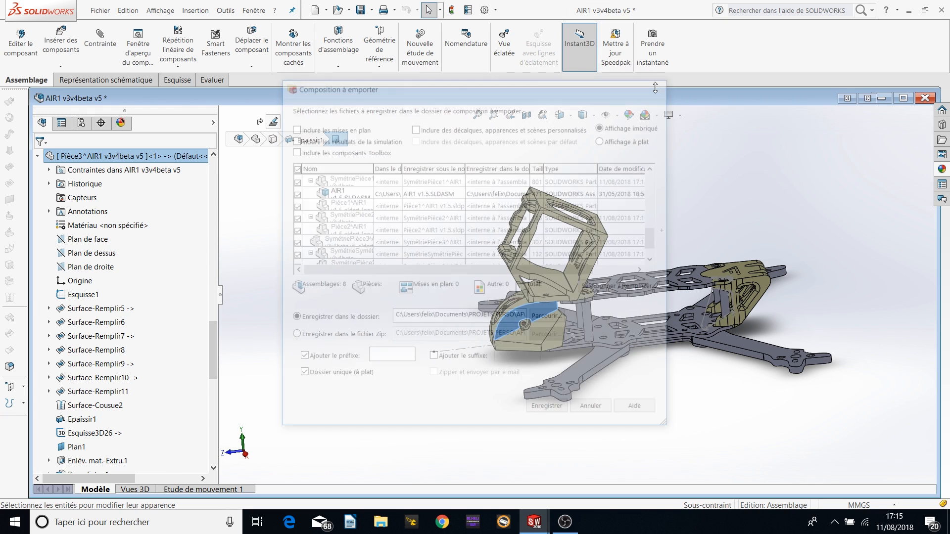